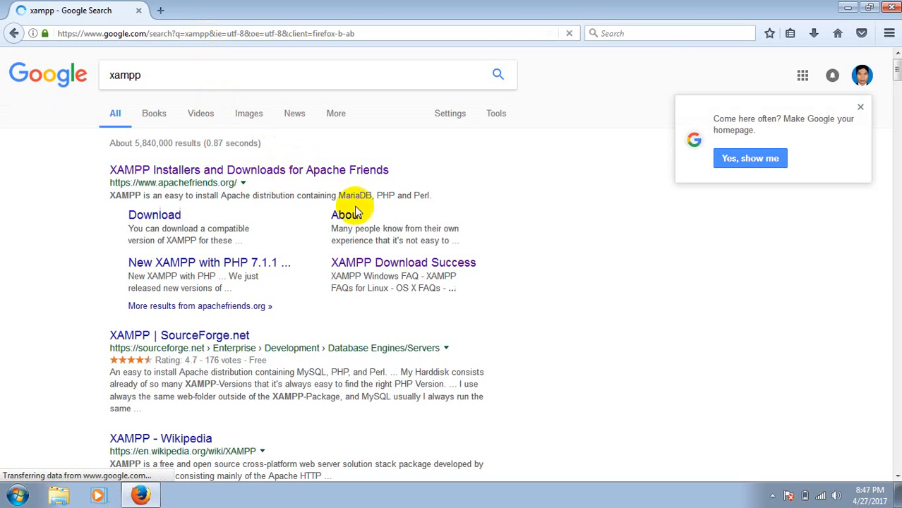
Open the Apache Friends site from the search results and download the XAMPP for Windows v5.6.30 installer
click(173, 176)
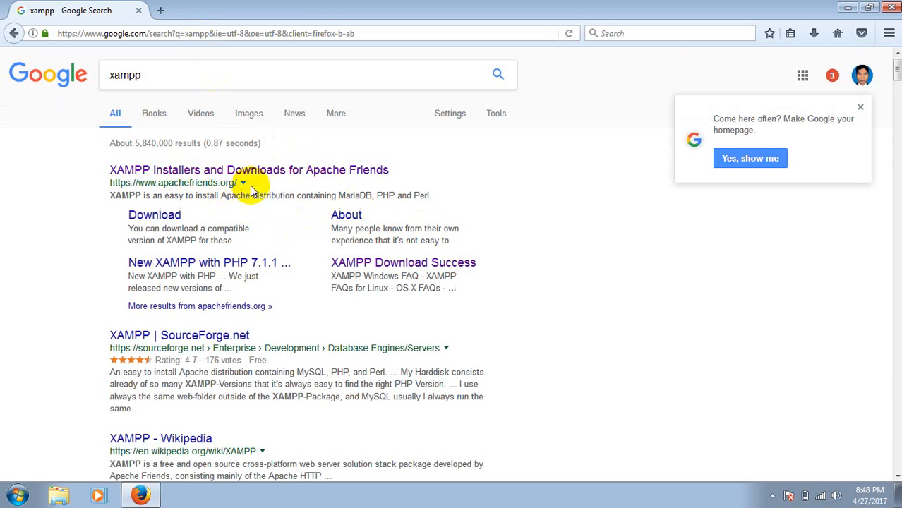
click(292, 172)
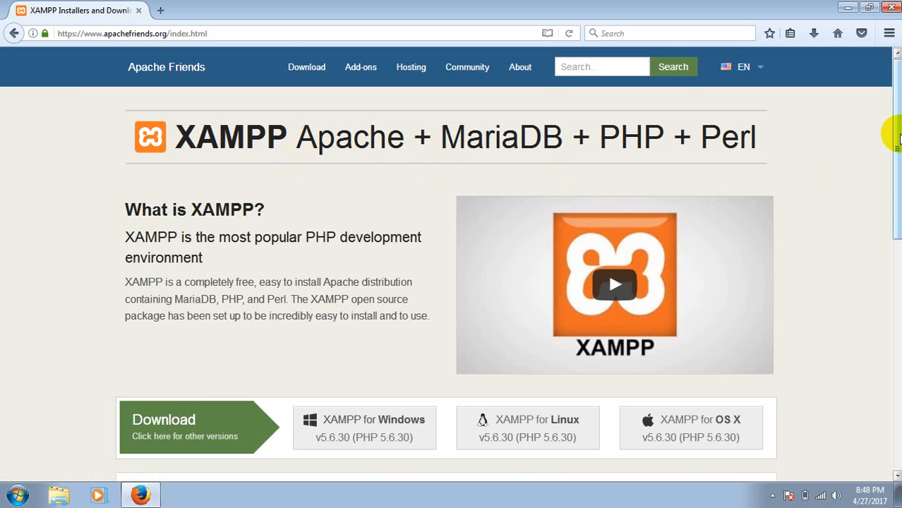
scroll(888, 135, down, 2)
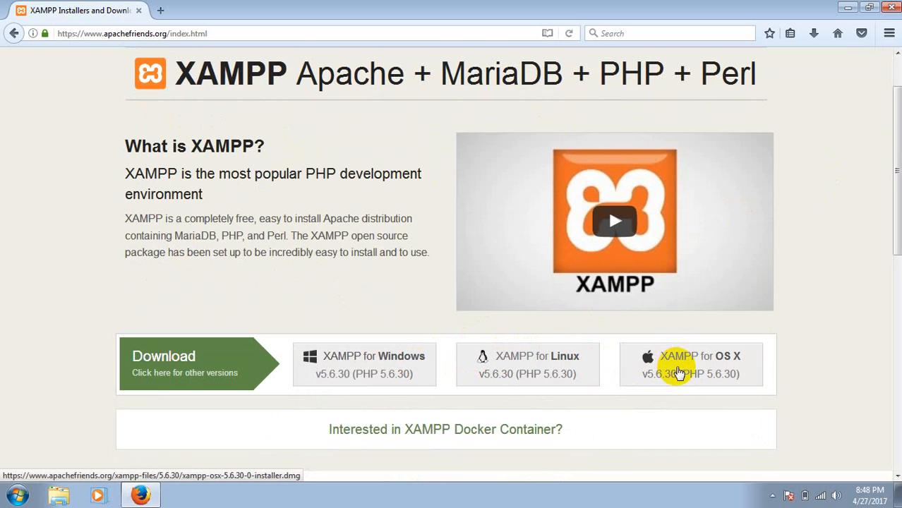
click(379, 367)
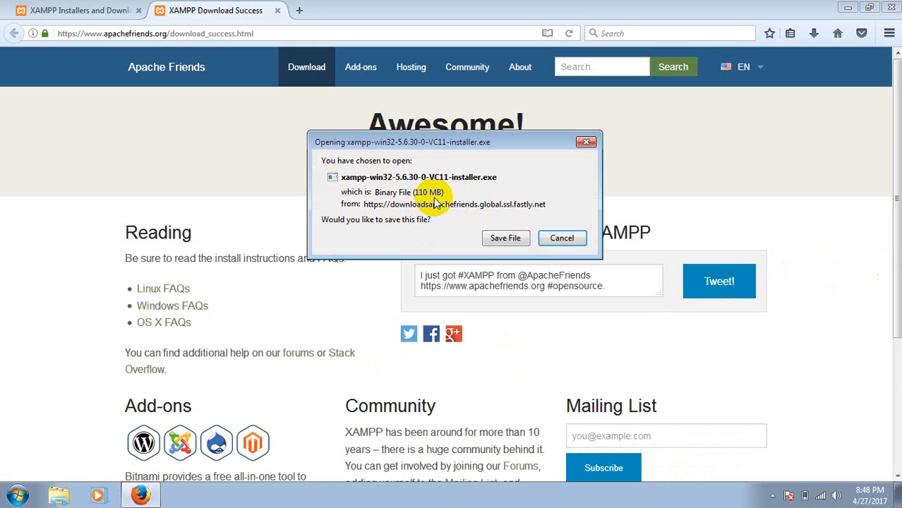
click(502, 240)
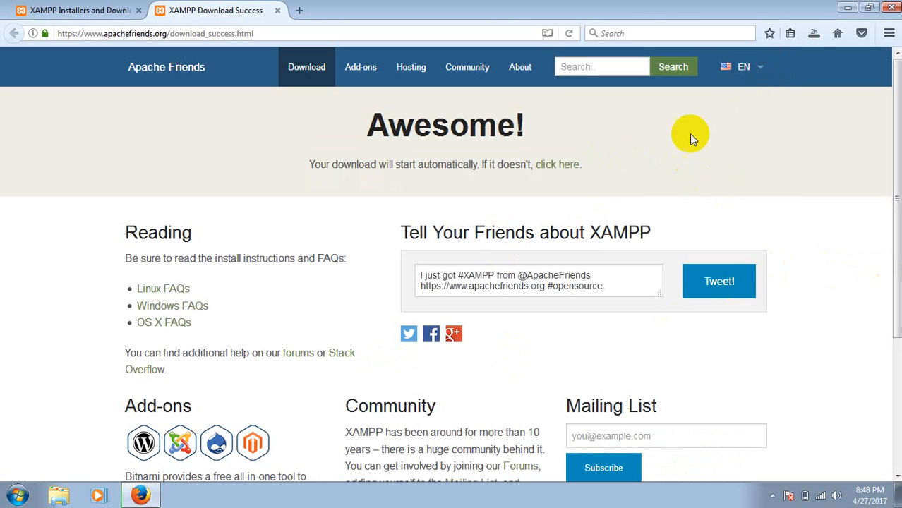
click(814, 34)
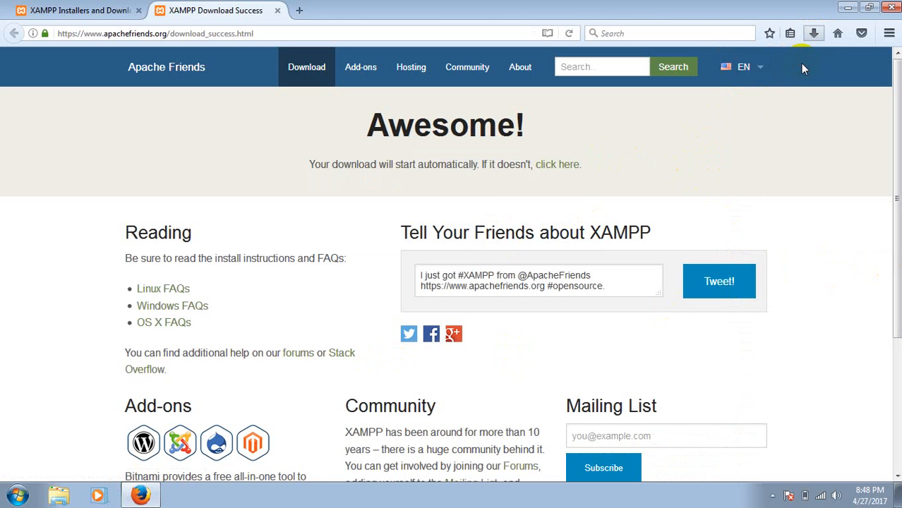
Run xampp-win32-5.6.30-0-VC11-installer.exe from the desktop folder "new"
click(849, 7)
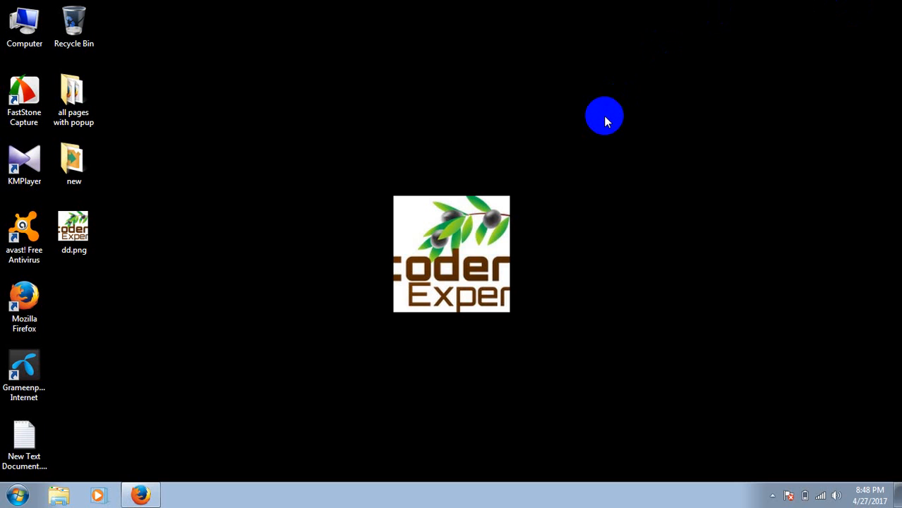
double_click(74, 166)
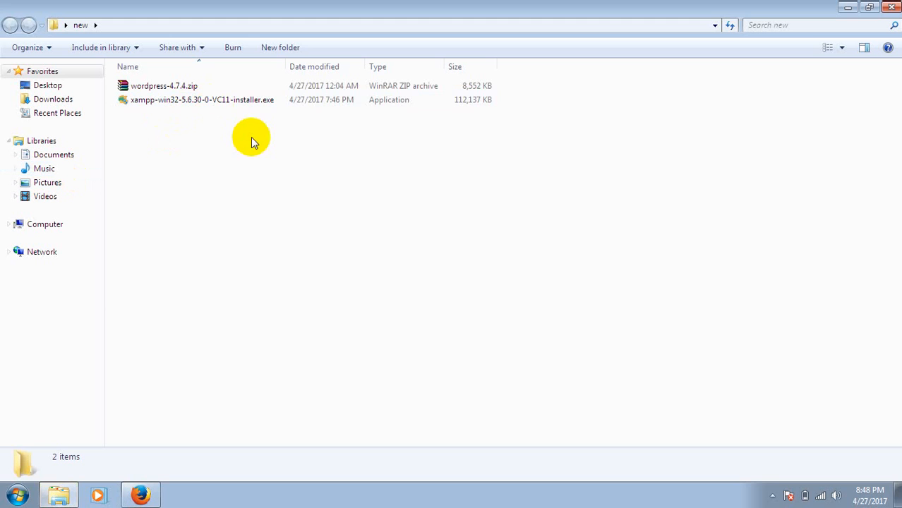
click(255, 101)
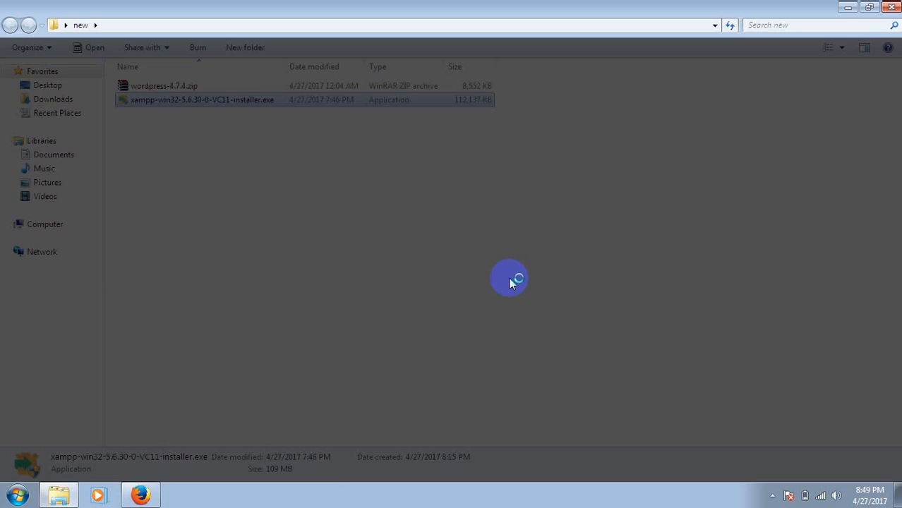
click(510, 280)
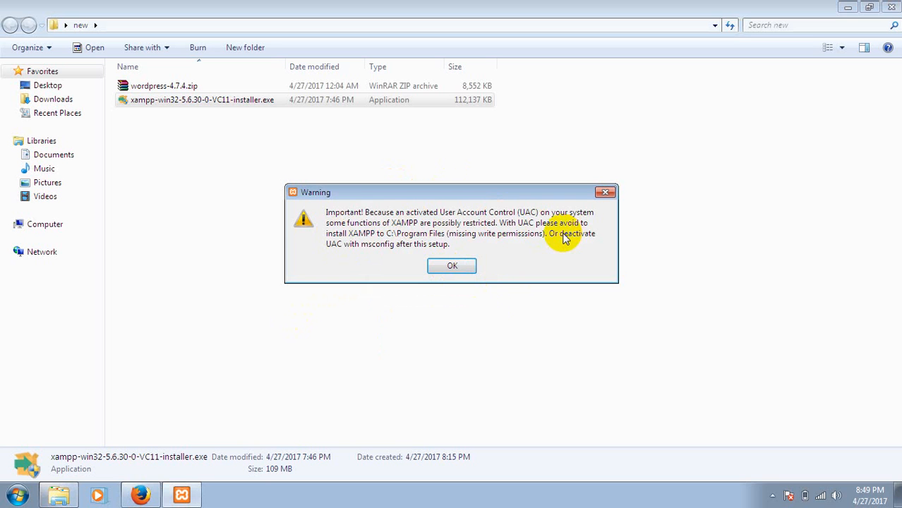
Acknowledge the UAC warning and proceed through XAMPP setup with all components selected
click(452, 265)
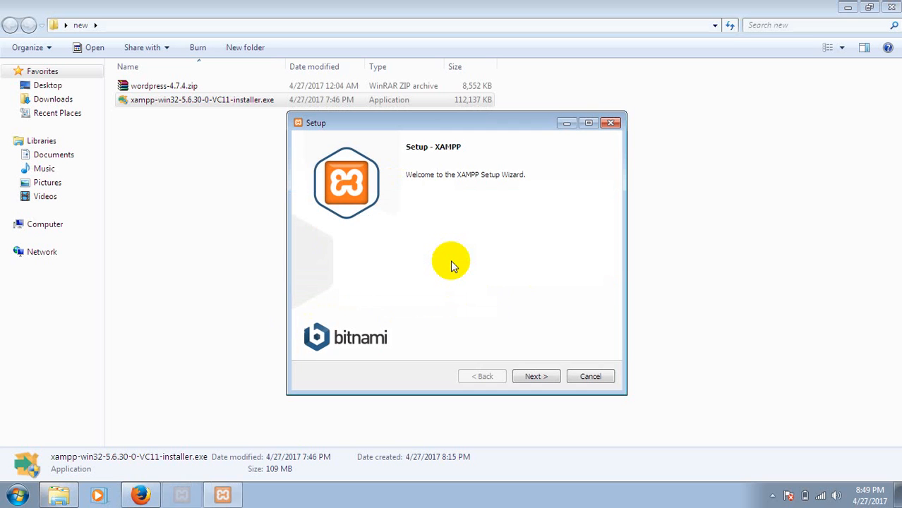
click(537, 376)
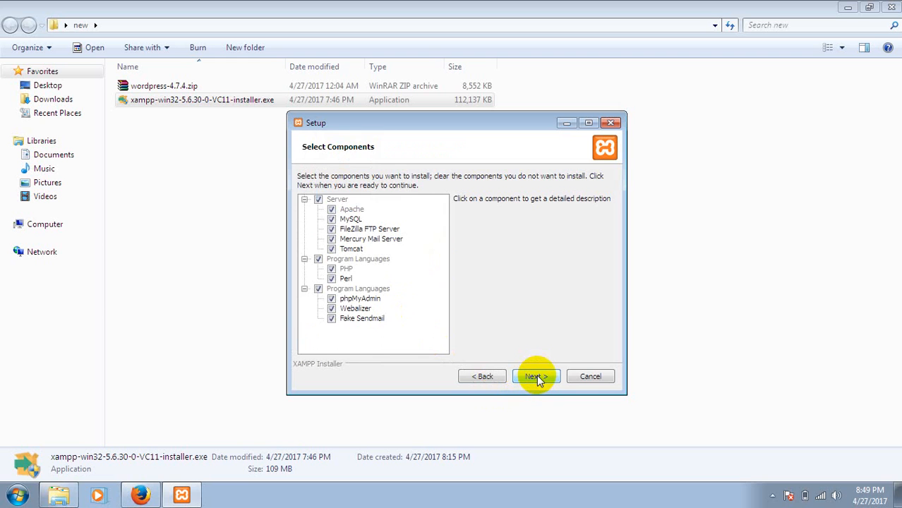
click(536, 376)
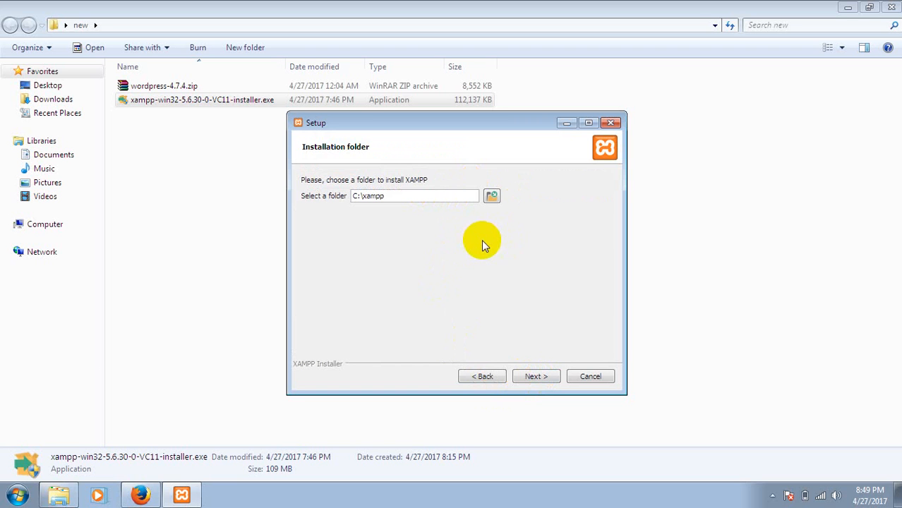
Look through the directories offered for the XAMPP installation folder without choosing another one
click(492, 197)
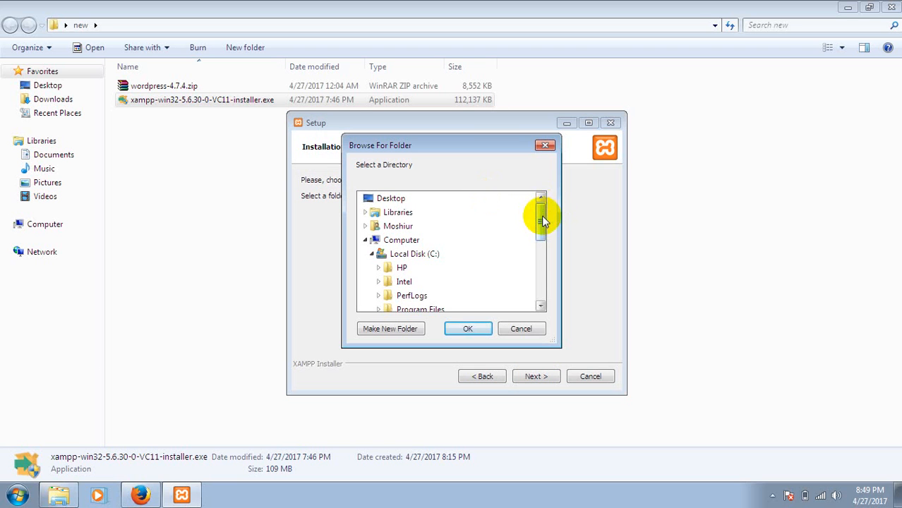
drag(541, 221, 542, 263)
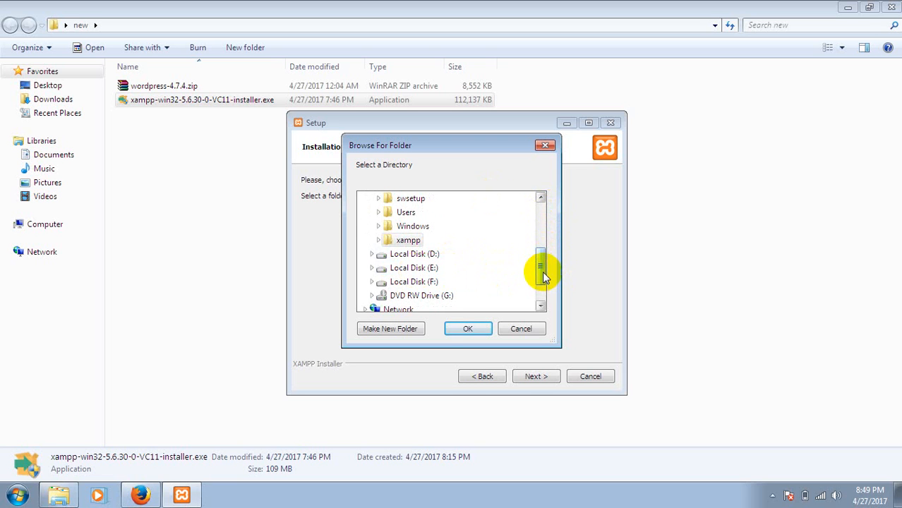
drag(542, 271, 531, 192)
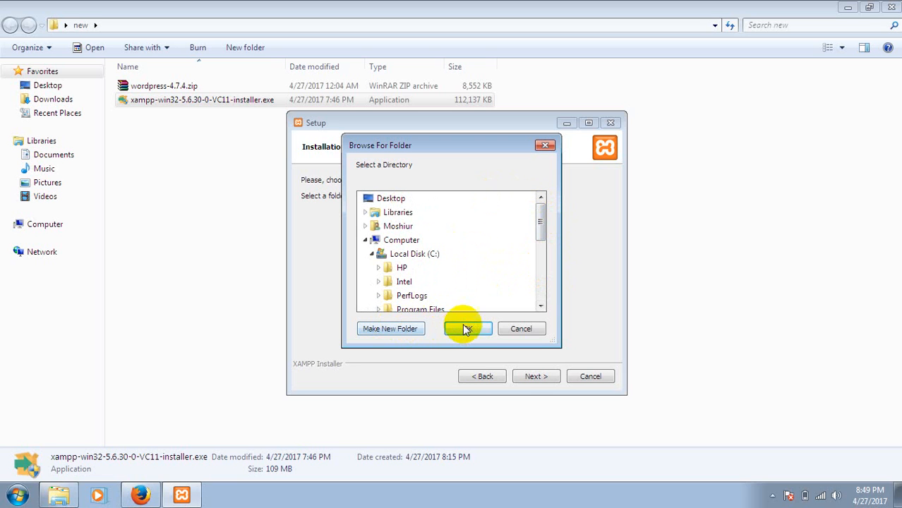
click(525, 329)
Try to continue the XAMPP setup with C:\xampp as the installation folder
click(536, 376)
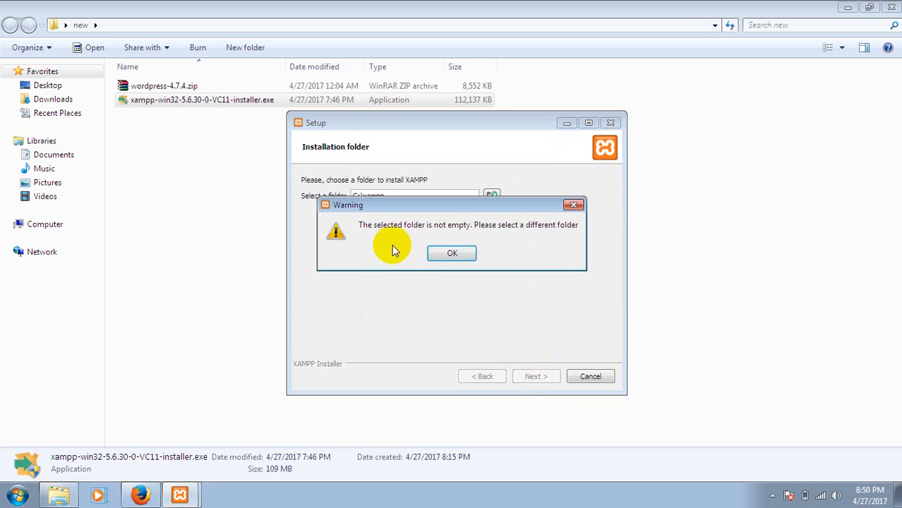
click(455, 254)
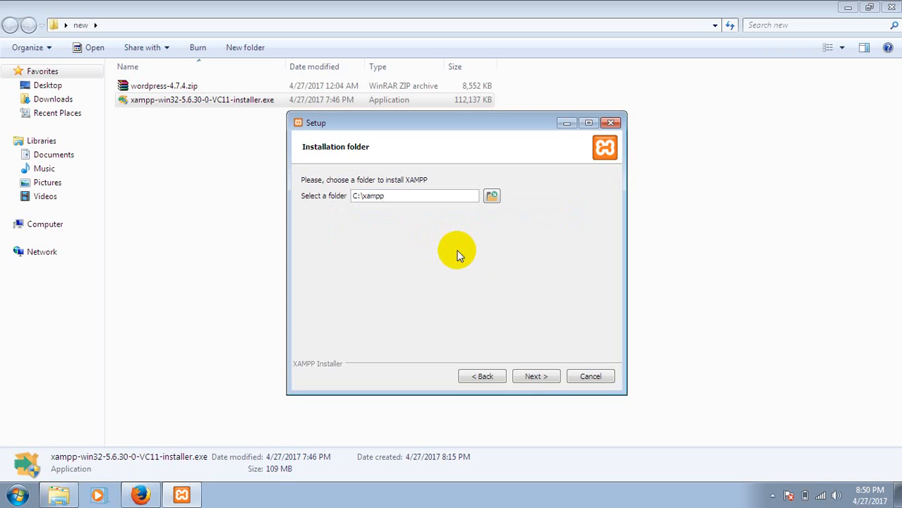
click(535, 378)
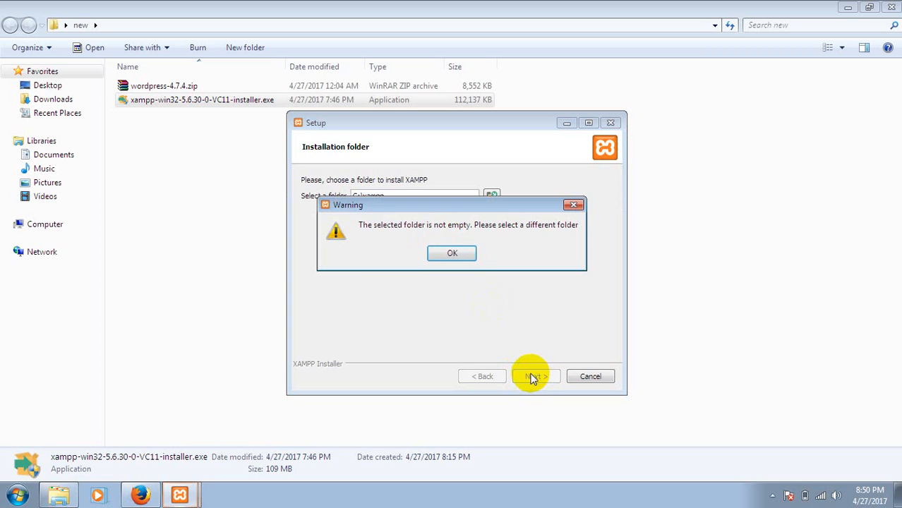
click(453, 254)
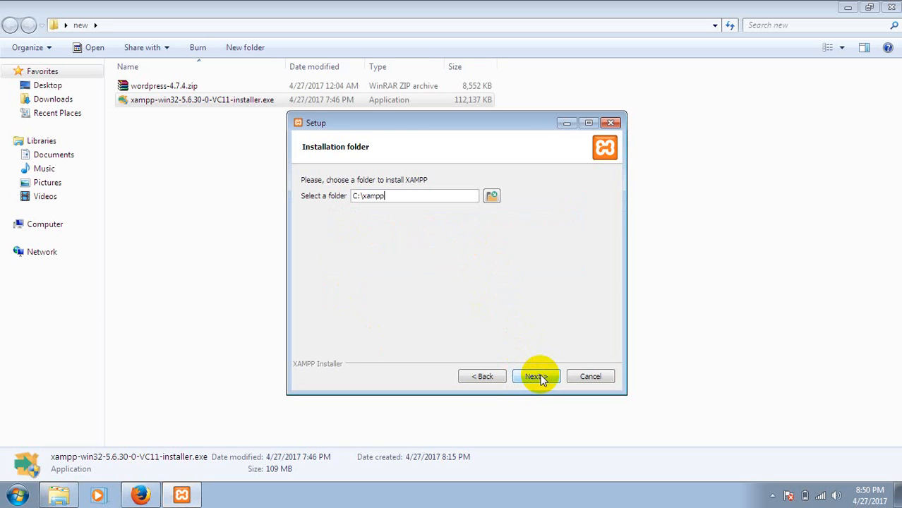
Abort the XAMPP installation and close the folder window
click(613, 124)
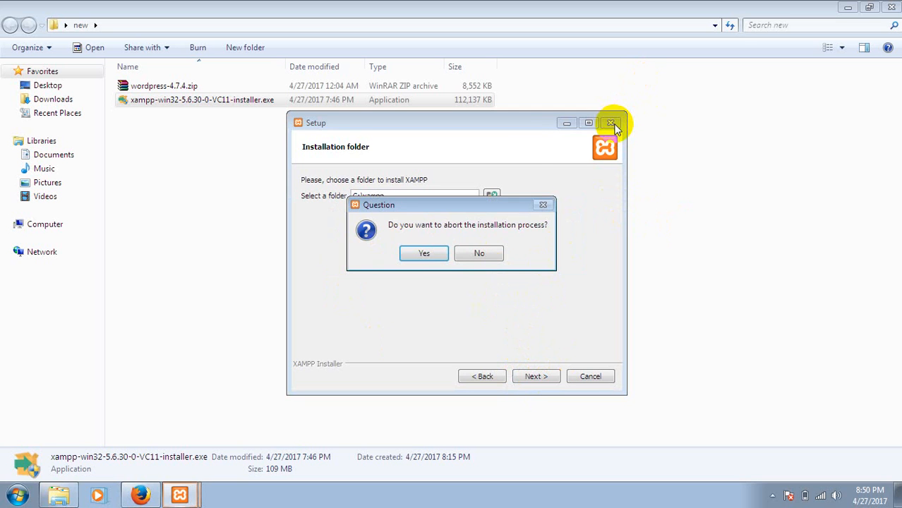
click(433, 257)
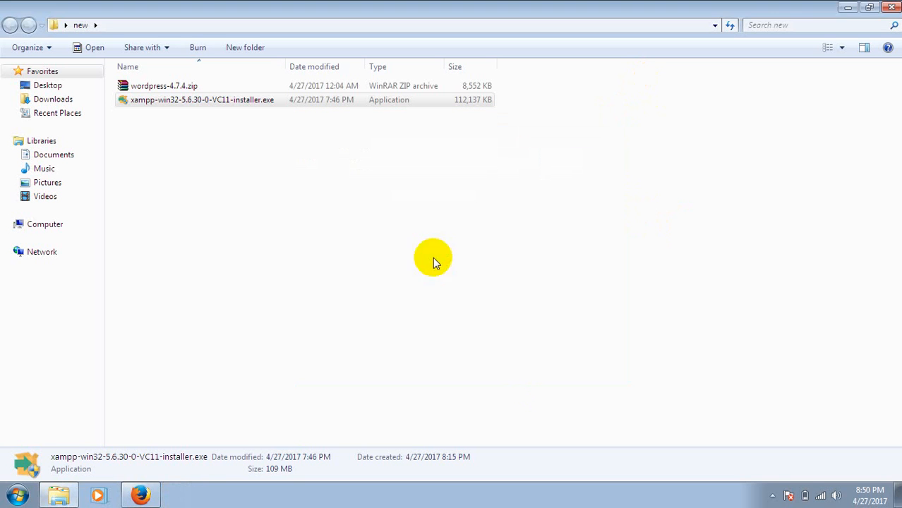
click(891, 6)
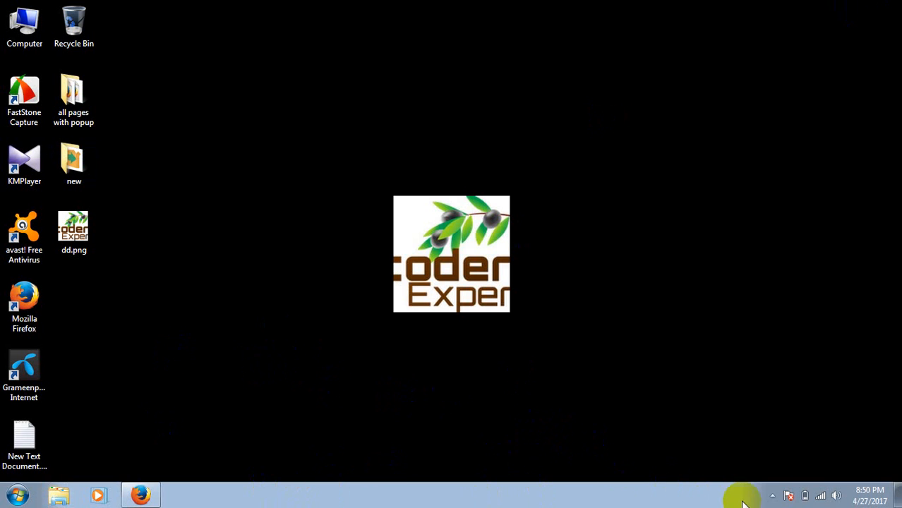
Search the installed programs for "xampp" and open the XAMPP Control Panel
click(772, 495)
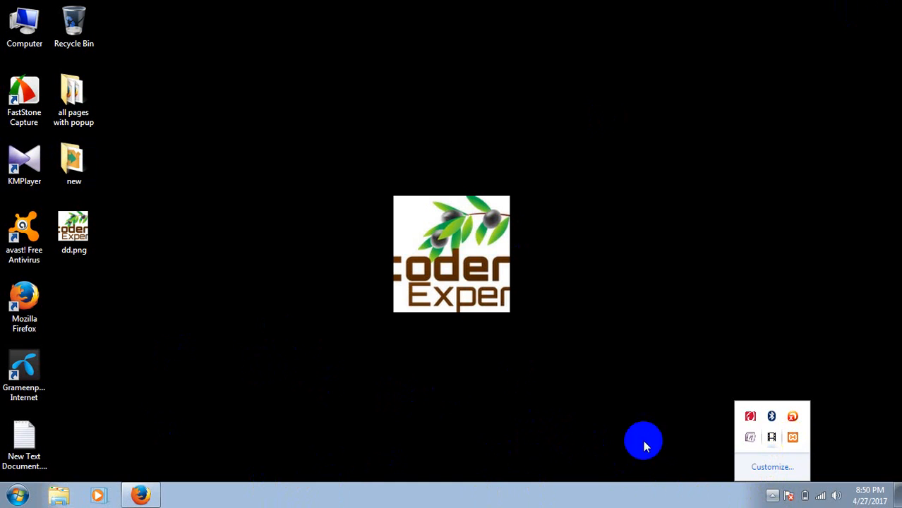
click(10, 501)
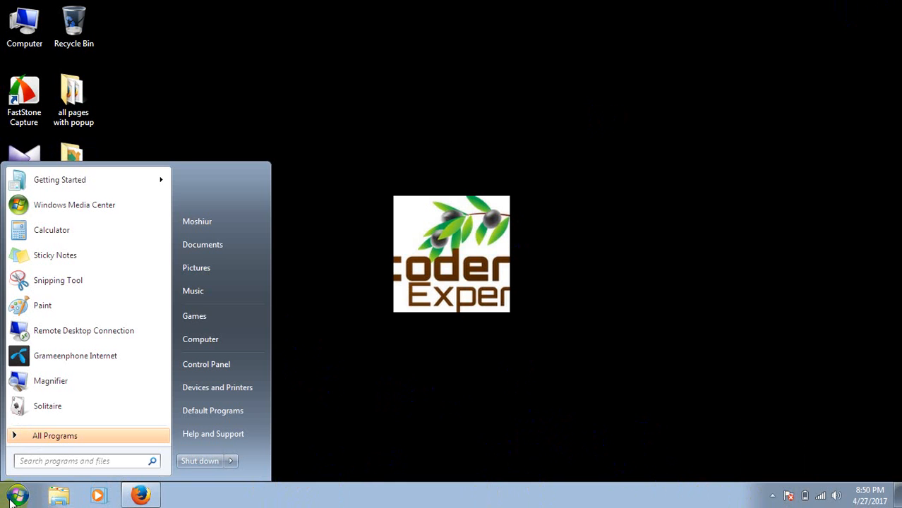
click(52, 460)
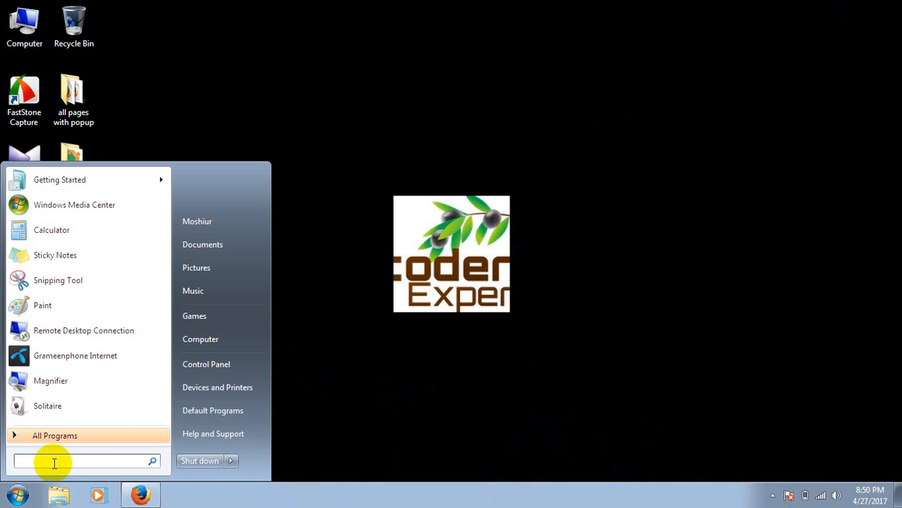
text(xampp)
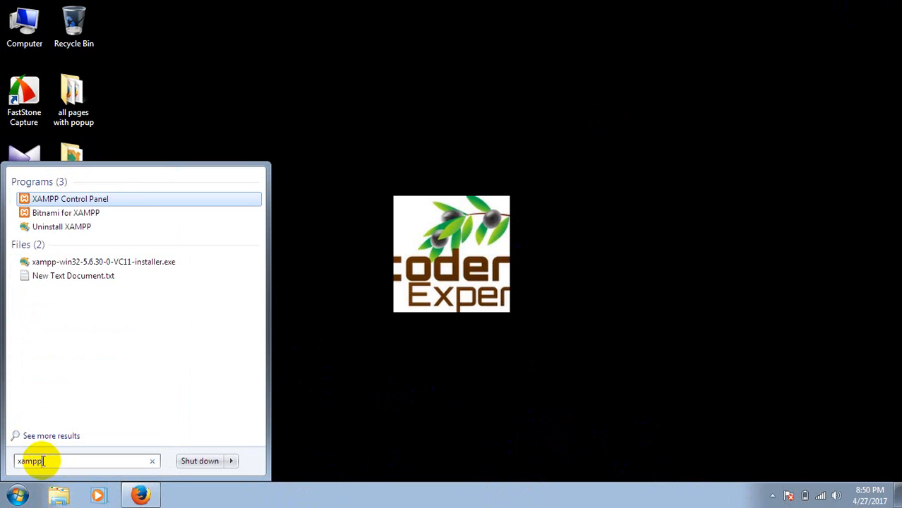
click(106, 201)
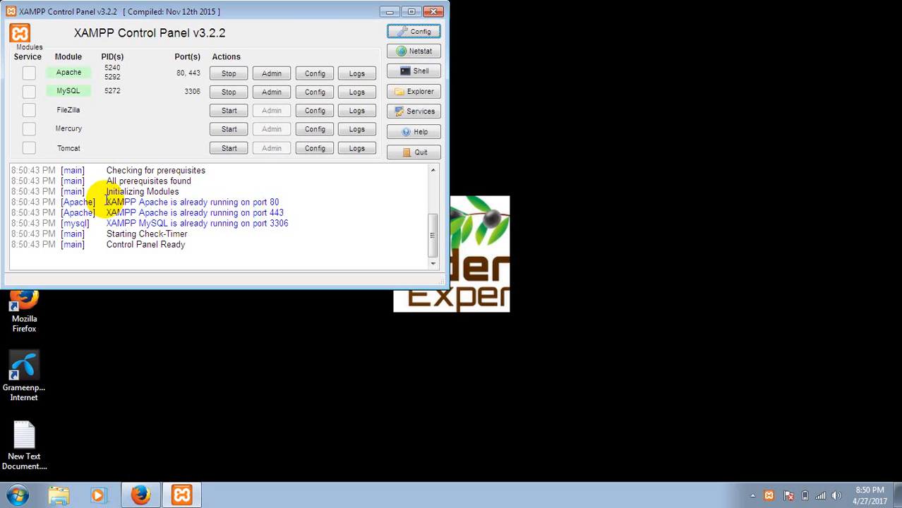
Restart the Apache and MySQL modules by stopping and starting both, and close the control panel window
click(221, 75)
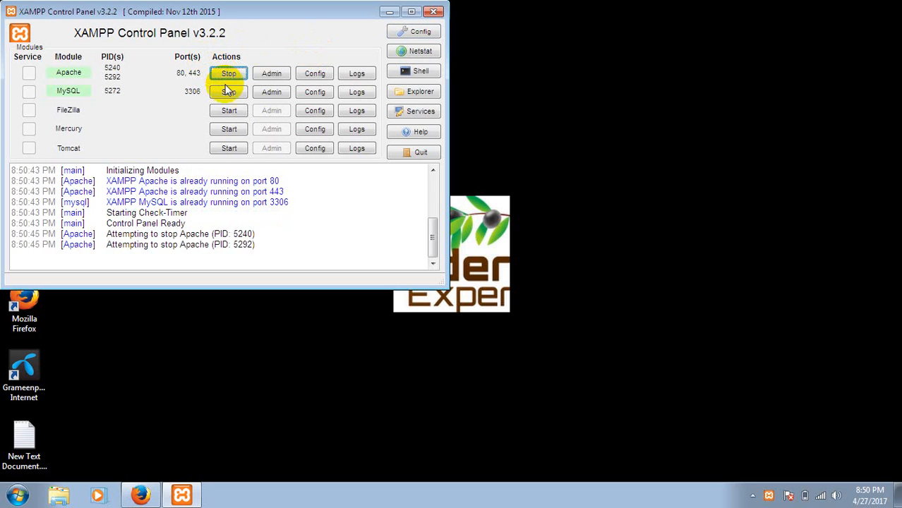
click(230, 92)
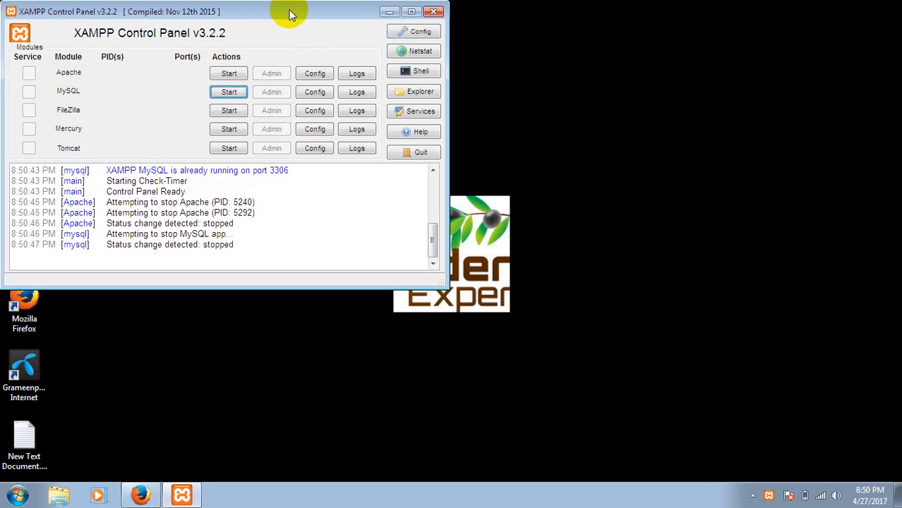
drag(290, 12, 385, 45)
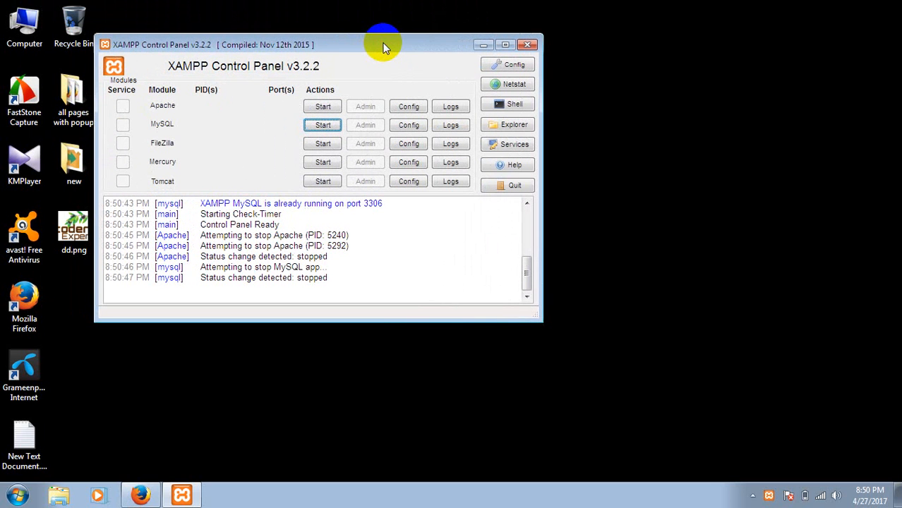
click(323, 108)
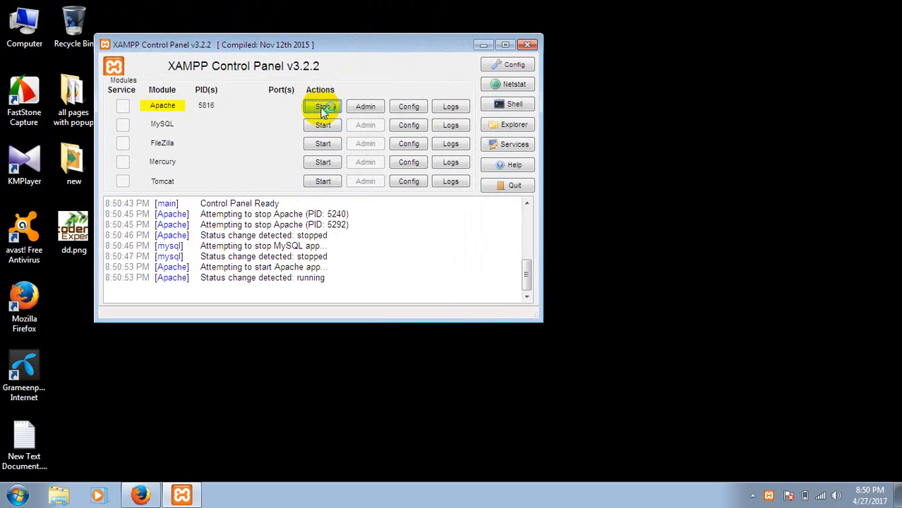
click(323, 126)
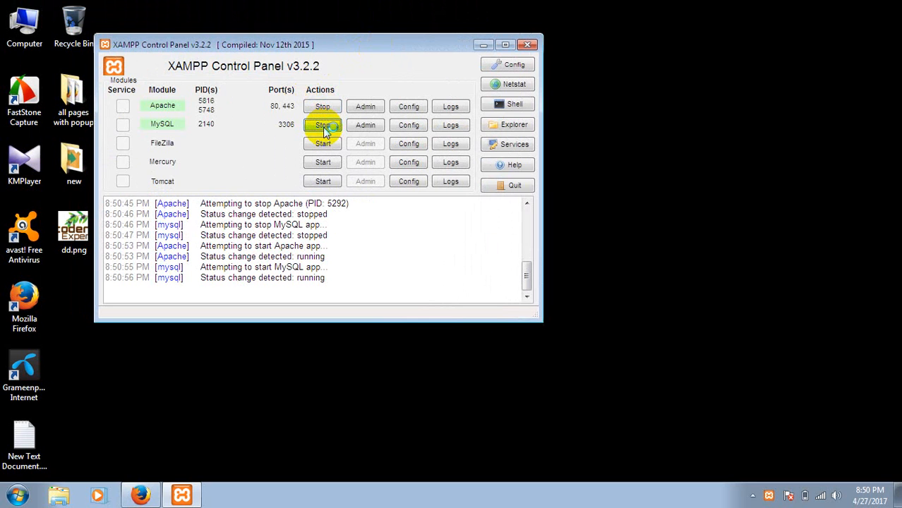
click(532, 45)
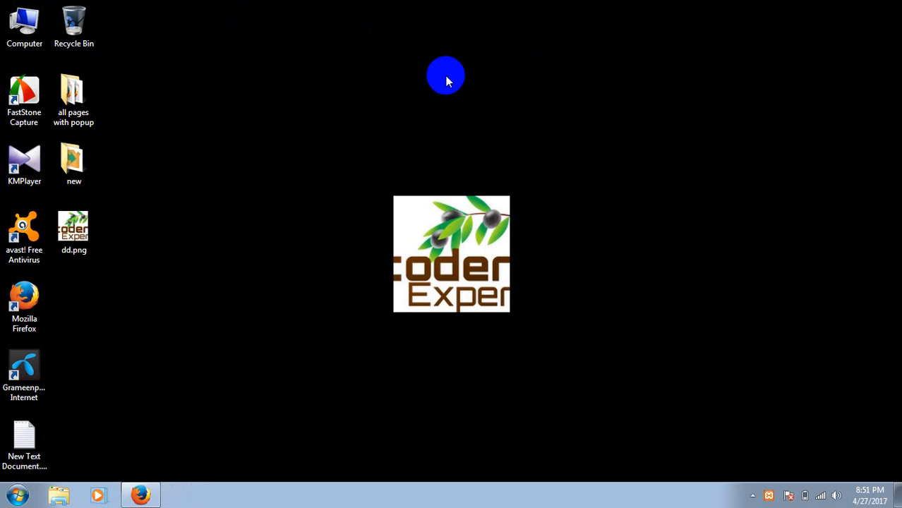
right_click(446, 78)
click(469, 116)
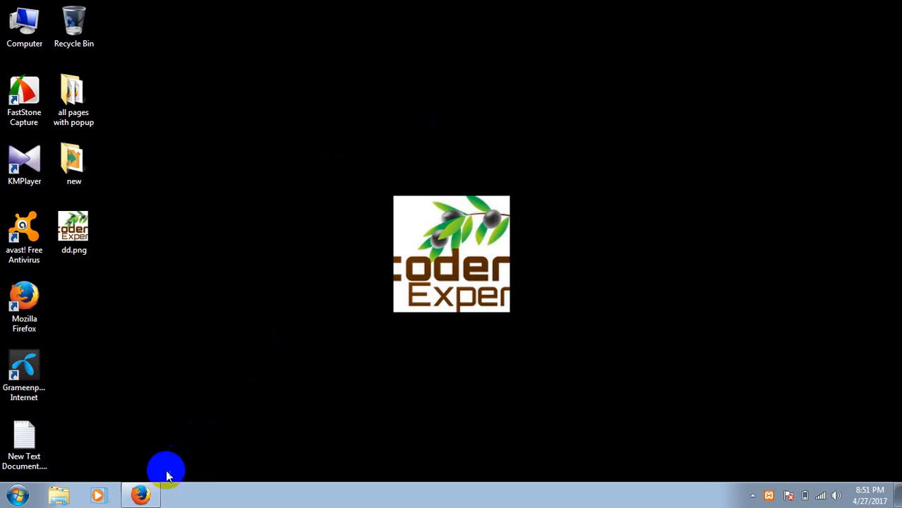
Switch to Firefox and open localhost to view the XAMPP welcome dashboard
click(146, 495)
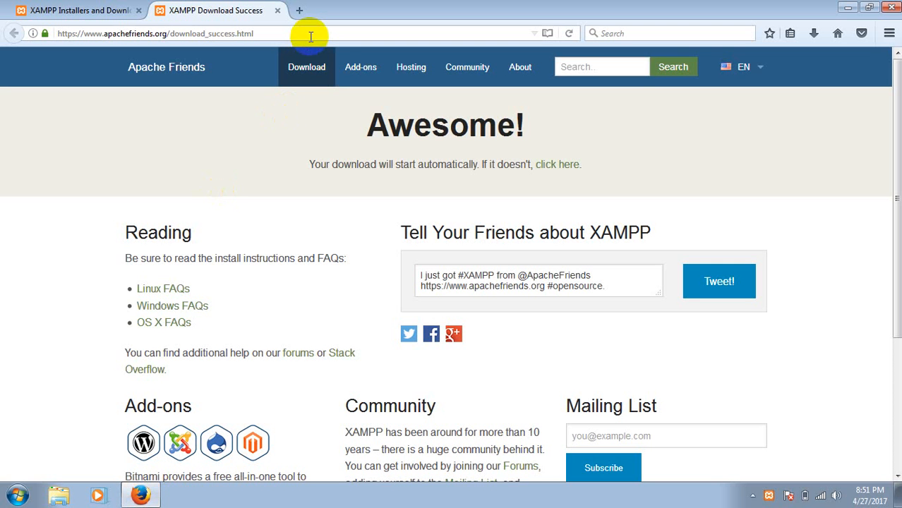
click(311, 36)
text(lo)
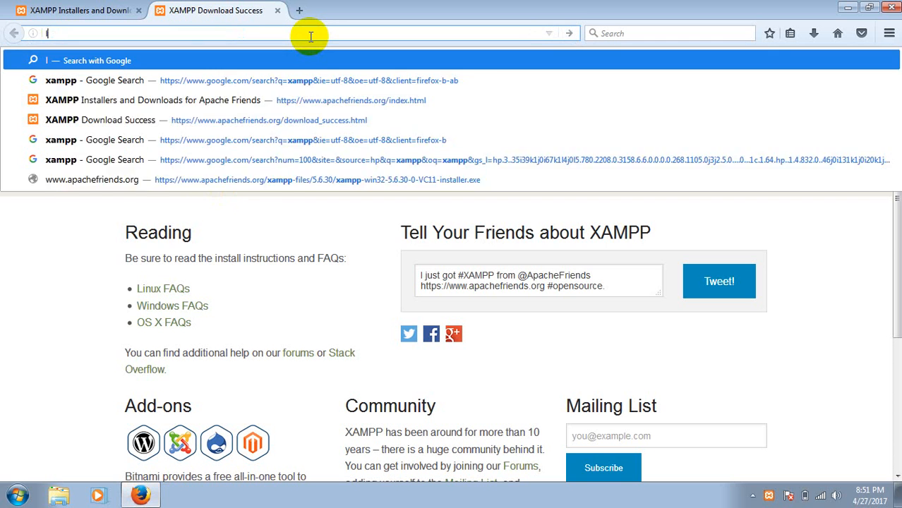
text(ca)
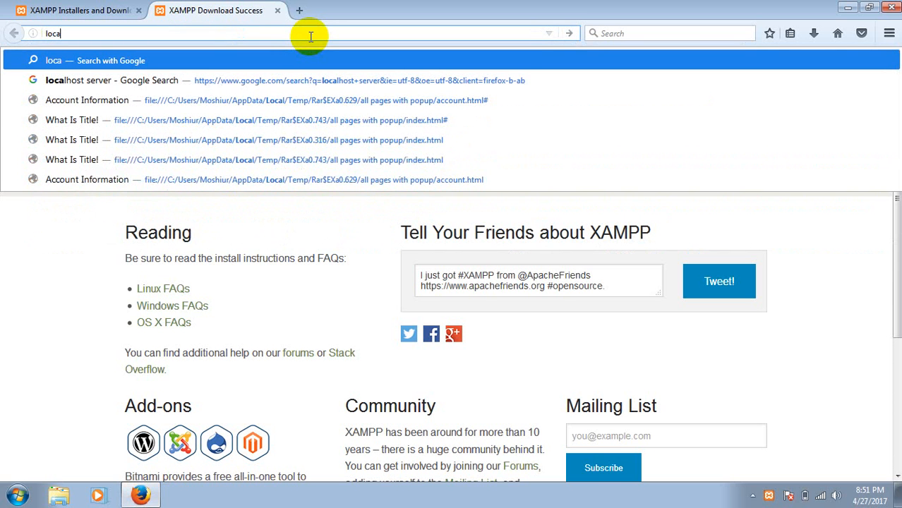
text(lhost)
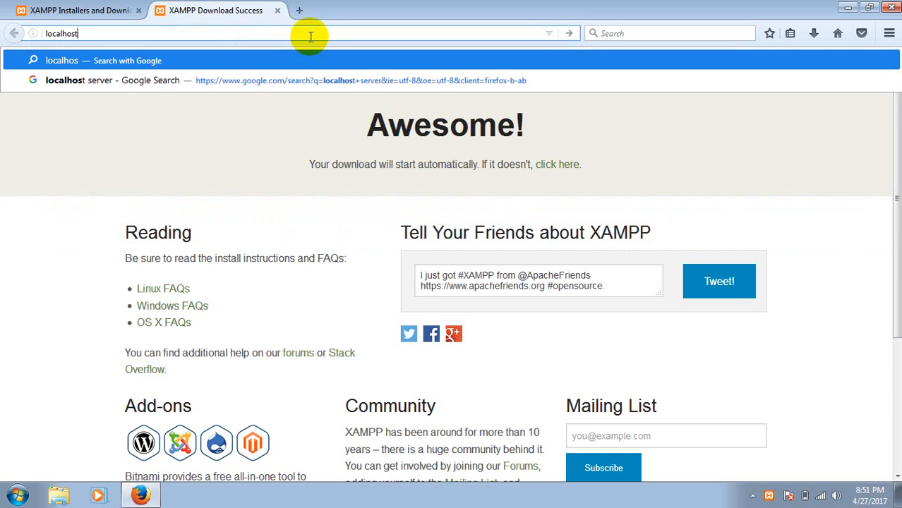
key(Return)
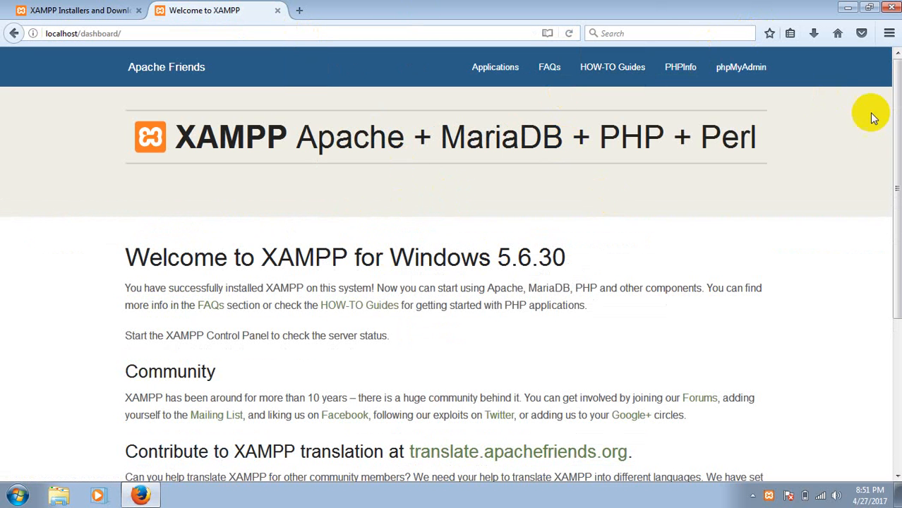
mouse_move(898, 144)
mouse_down()
mouse_move(894, 379)
mouse_move(885, 191)
mouse_move(894, 136)
mouse_up()
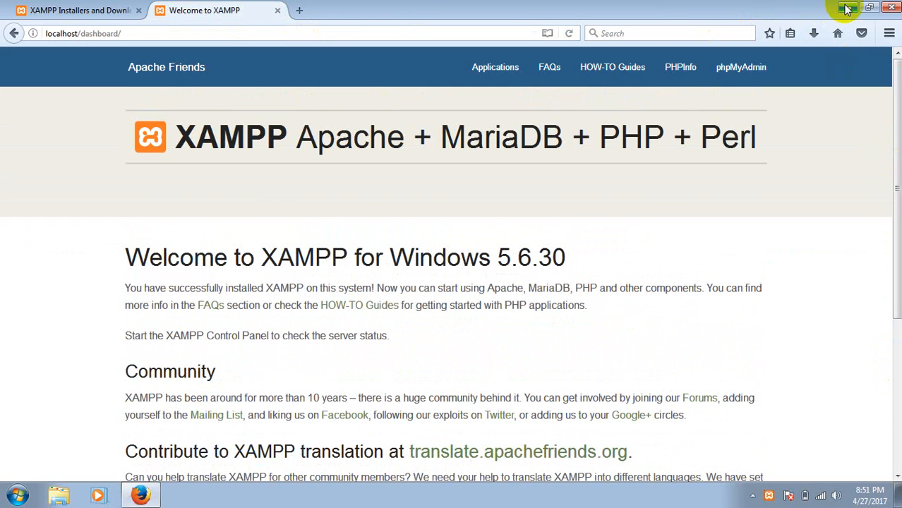
Minimize the browser and open the C:\xampp\htdocs folder in Windows Explorer
click(848, 10)
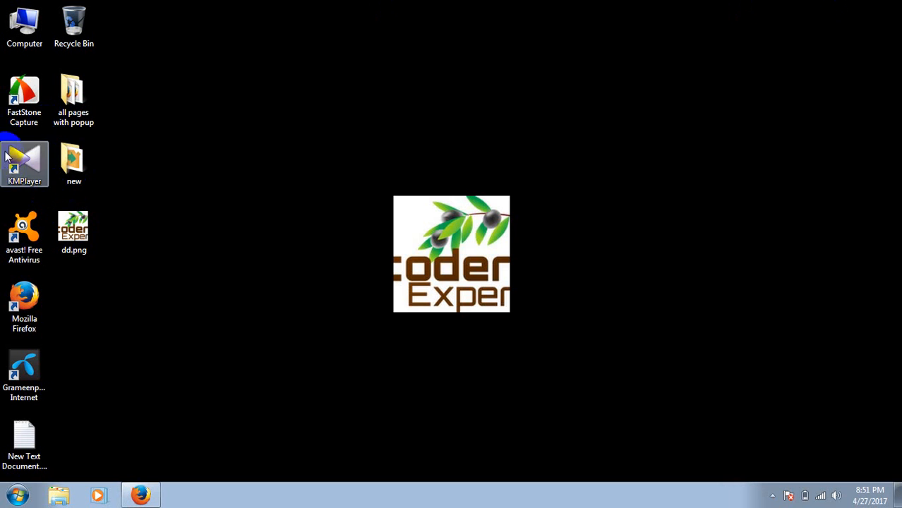
double_click(37, 21)
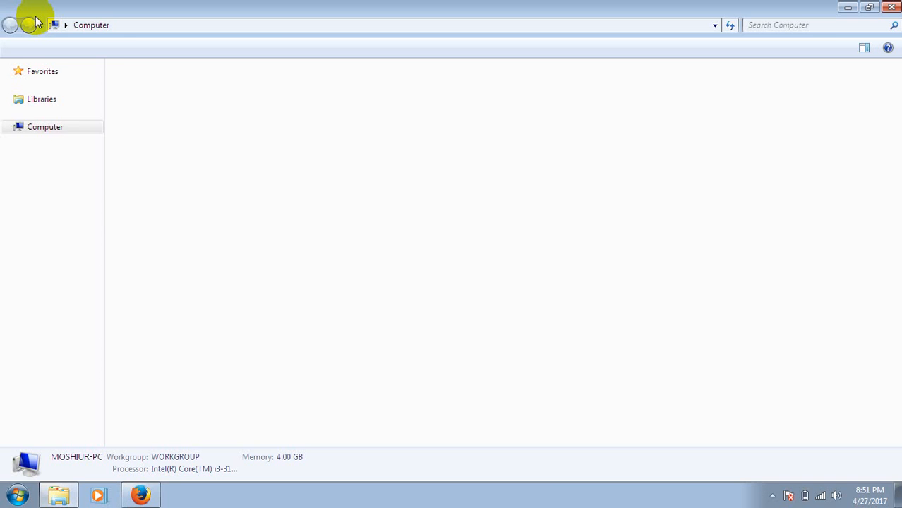
click(155, 101)
double_click(155, 101)
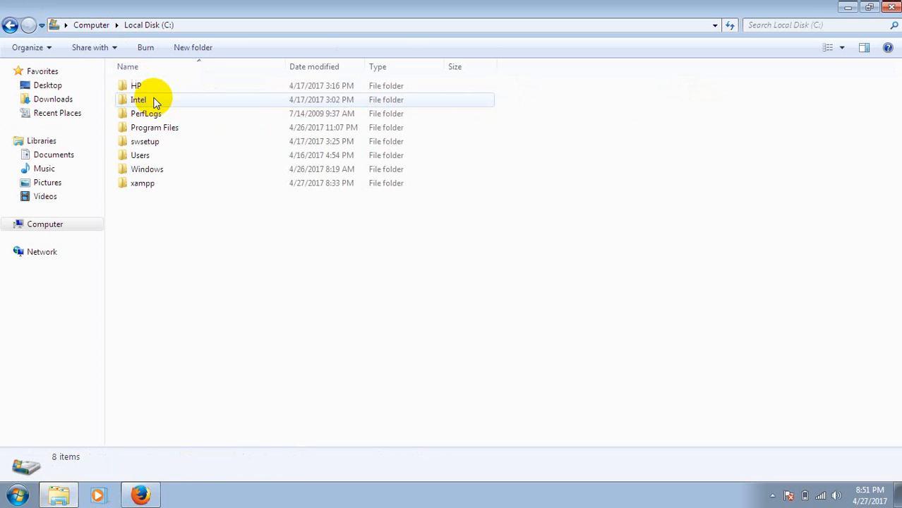
double_click(143, 185)
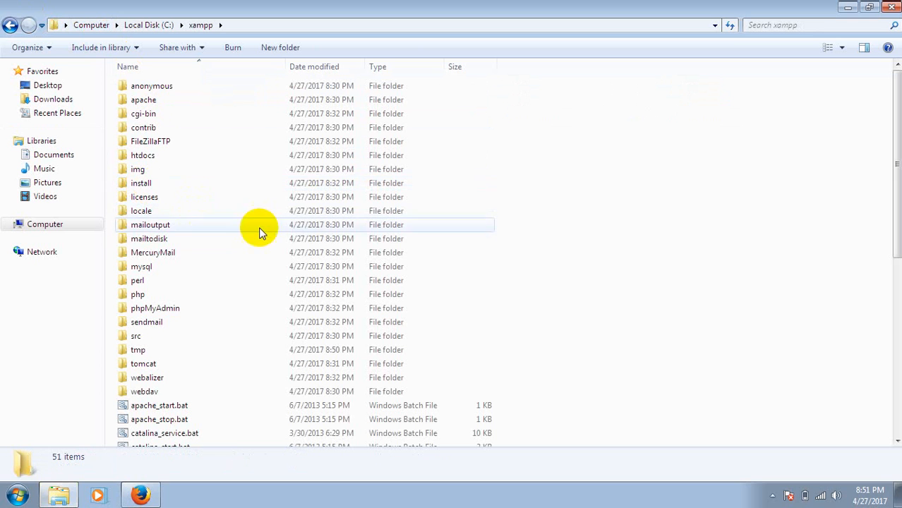
double_click(155, 159)
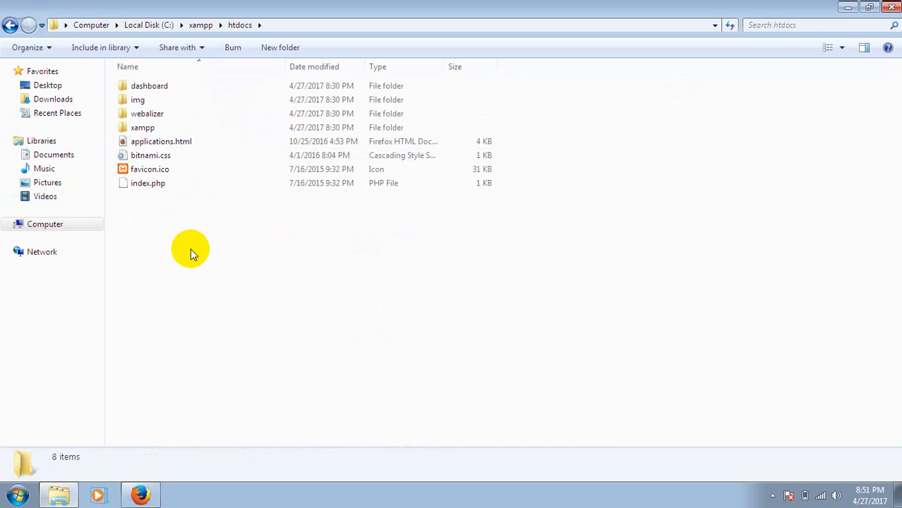
Create a new folder named "amar" inside htdocs
key(ctrl+shift+n)
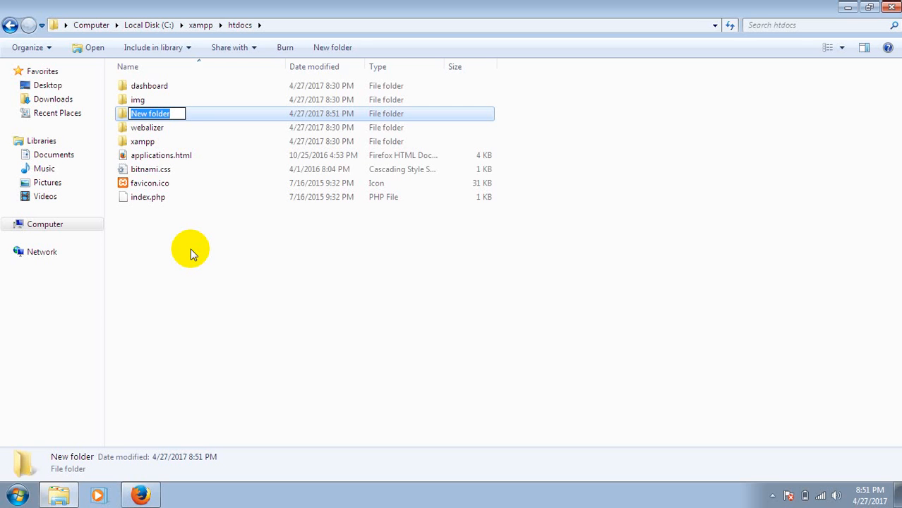
text(amar)
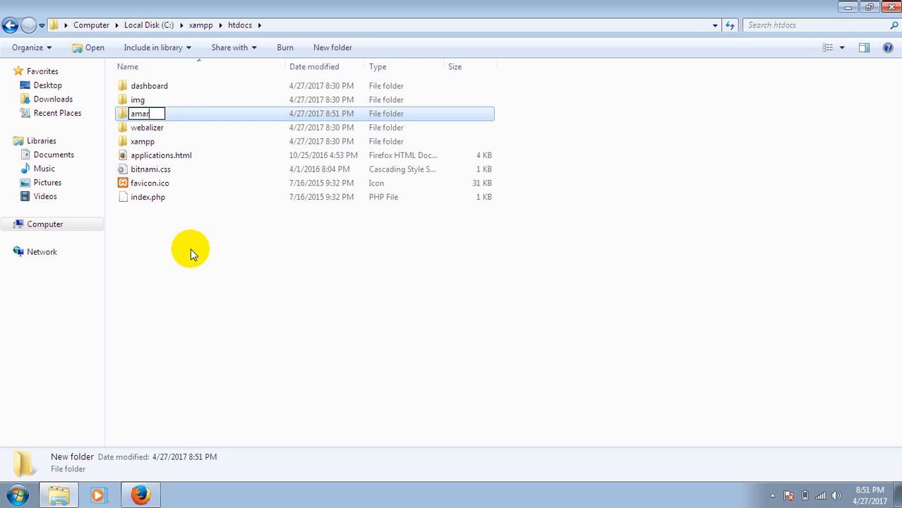
click(218, 248)
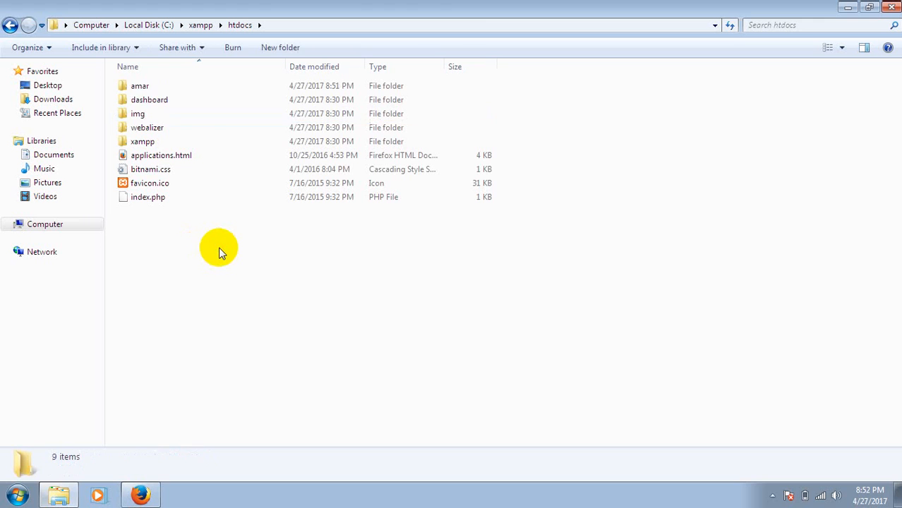
Create a new text document with its default name inside the amar folder
double_click(143, 86)
right_click(233, 158)
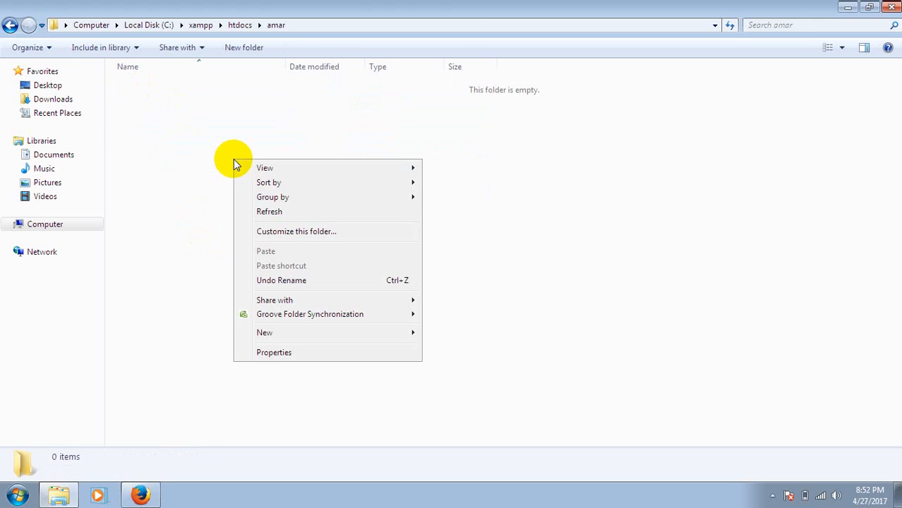
mouse_move(334, 341)
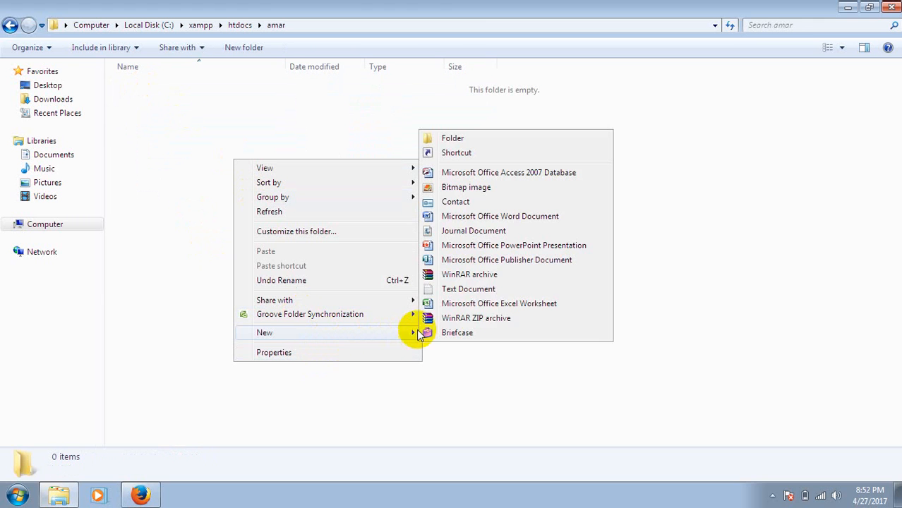
click(490, 290)
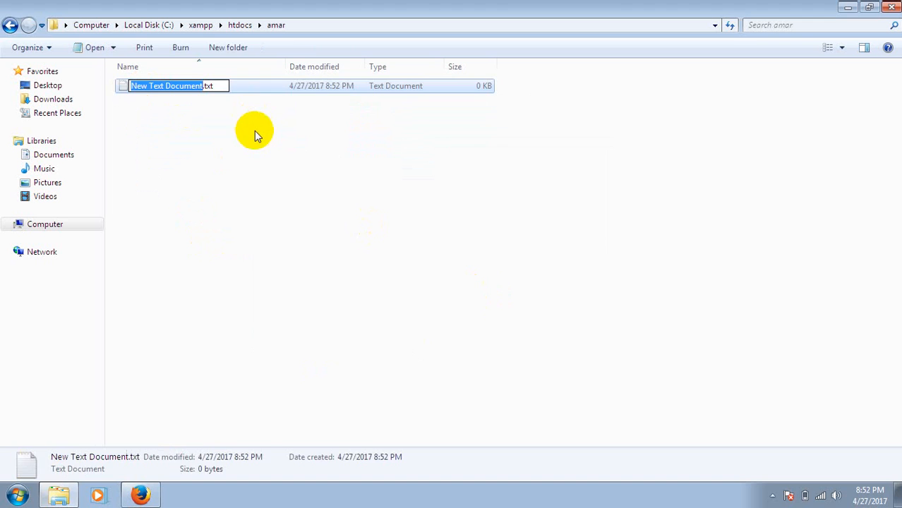
click(254, 130)
Open New Text Document.txt in Notepad, write "amar sonar bangla" in it and save the file
double_click(177, 90)
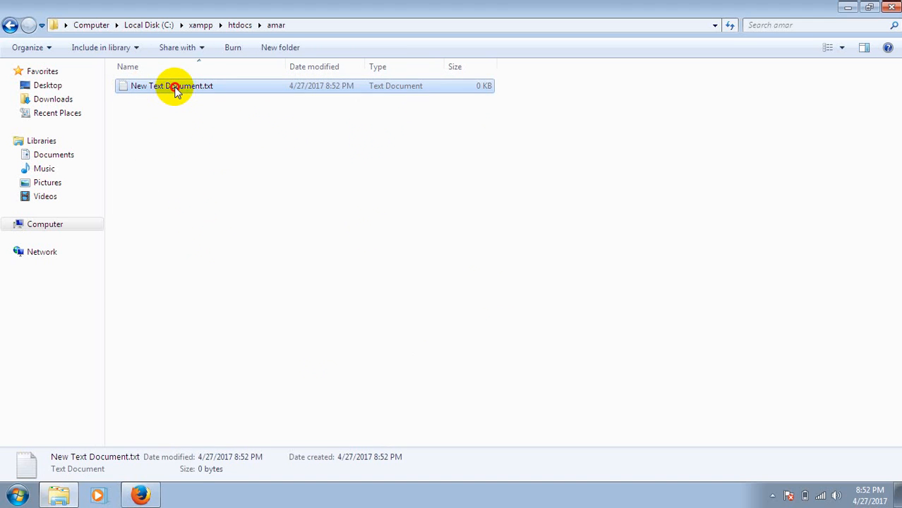
text(am)
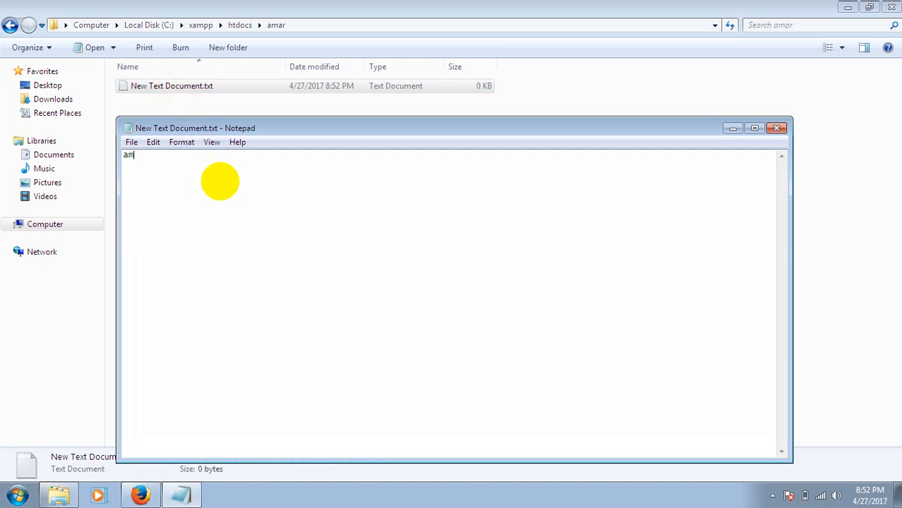
text(ar sonar bangla)
key(ctrl+s)
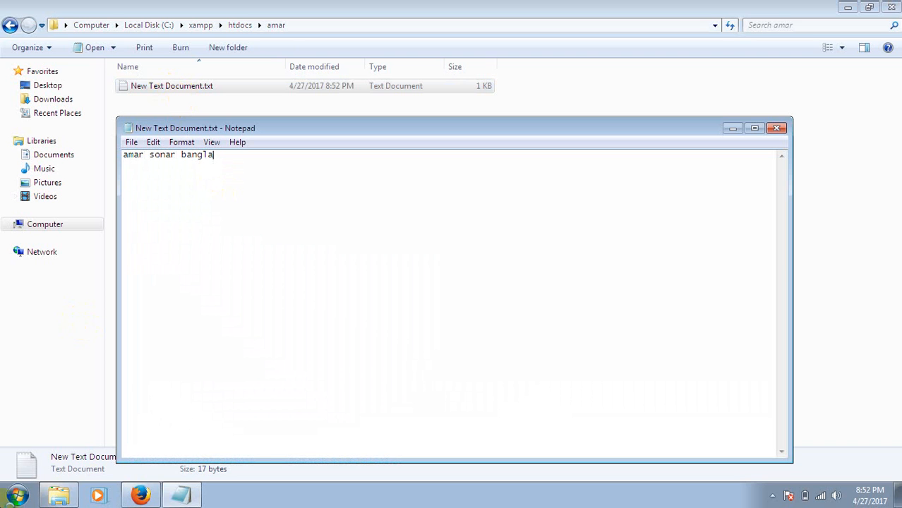
Switch to Firefox, browse to localhost/amar and open New Text Document.txt from the directory index
click(140, 495)
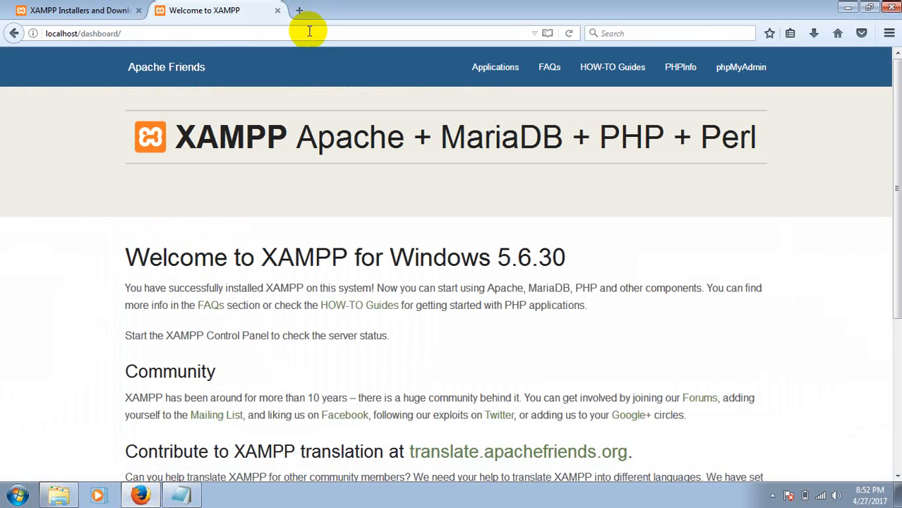
click(311, 33)
text(localhost/)
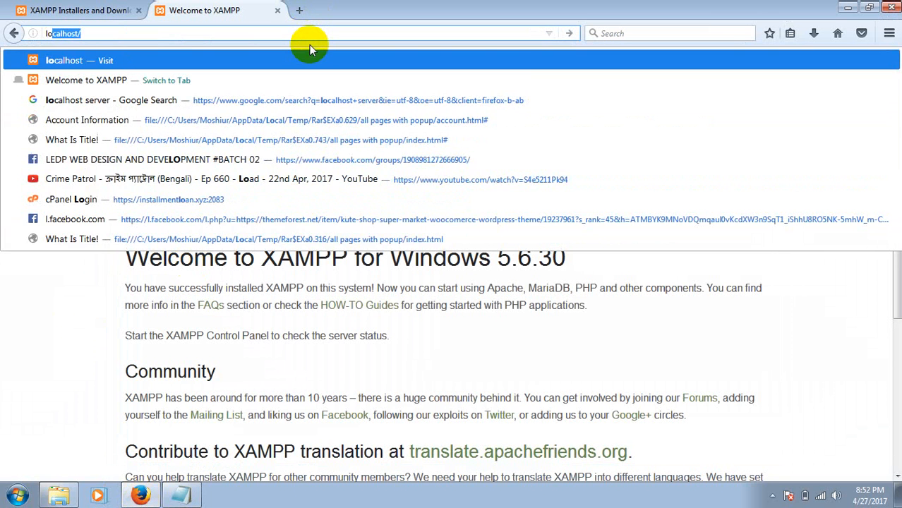
key(Right)
text(amar)
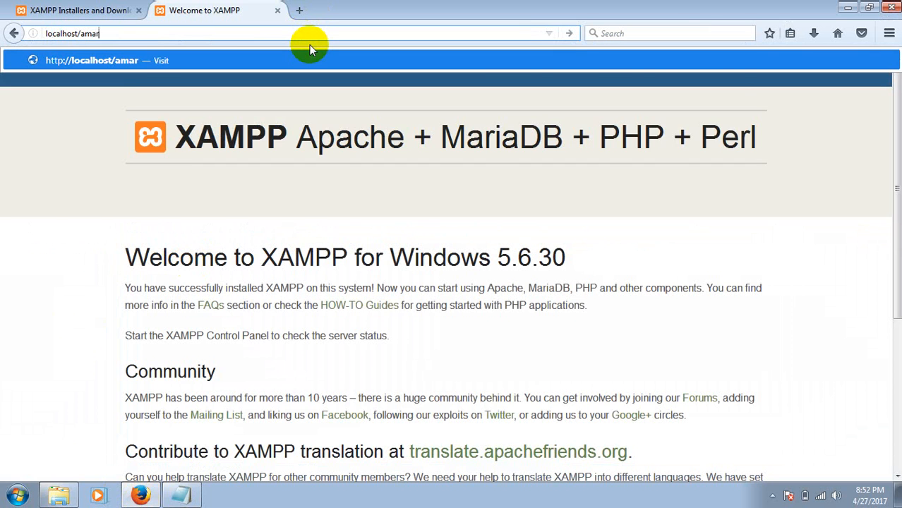
key(Return)
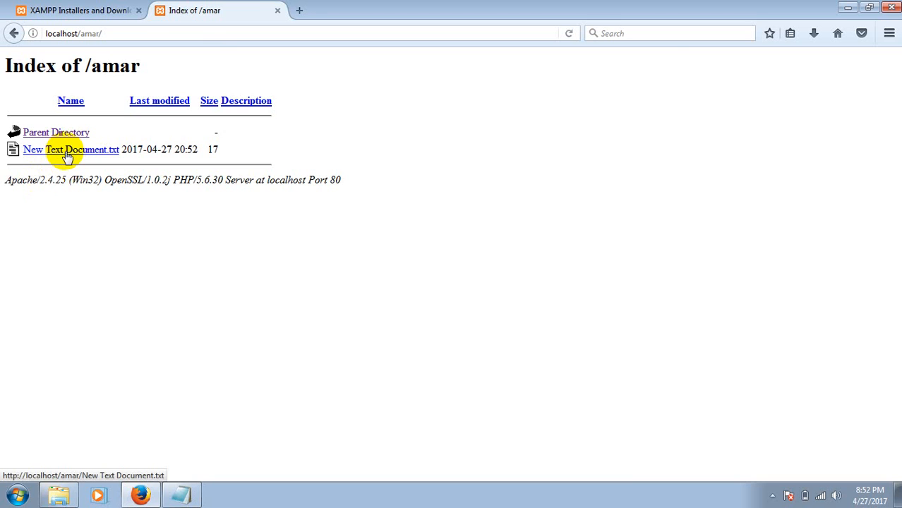
click(67, 156)
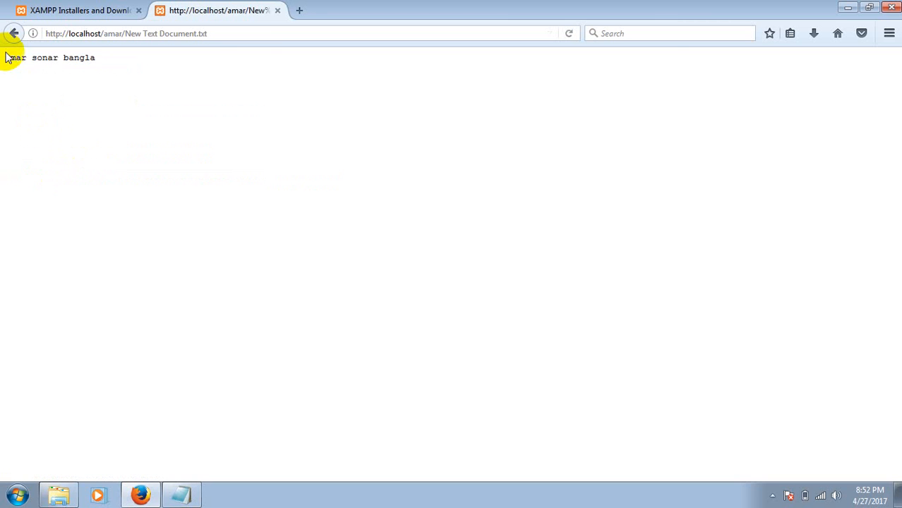
Bring up the running XAMPP Control Panel and stop the Apache and MySQL modules
click(772, 494)
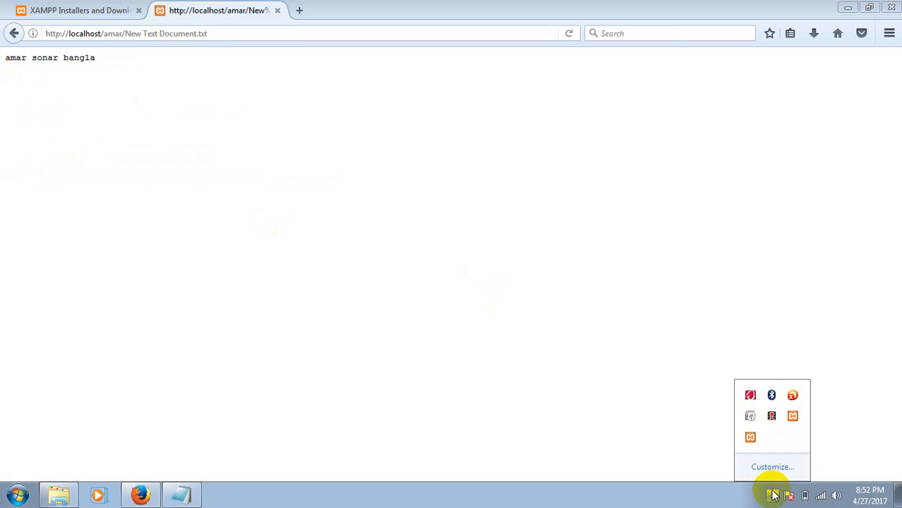
click(791, 417)
click(791, 418)
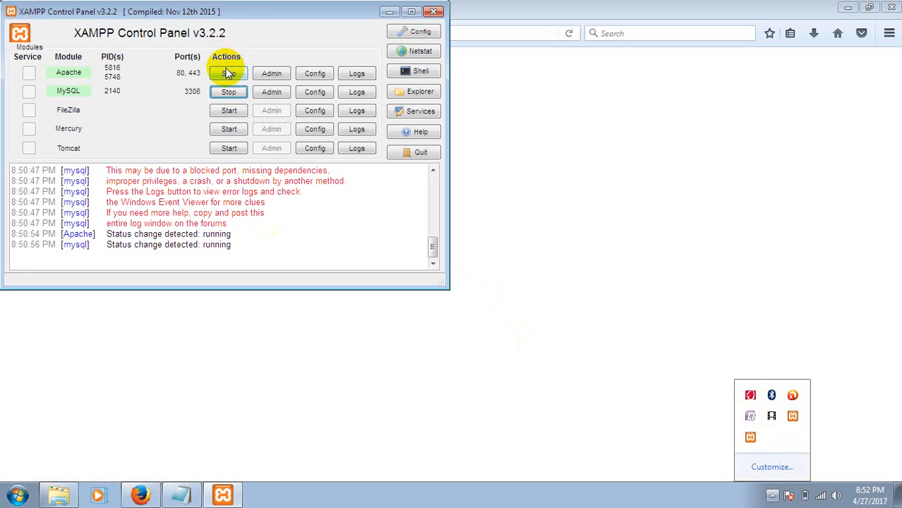
click(227, 74)
click(228, 94)
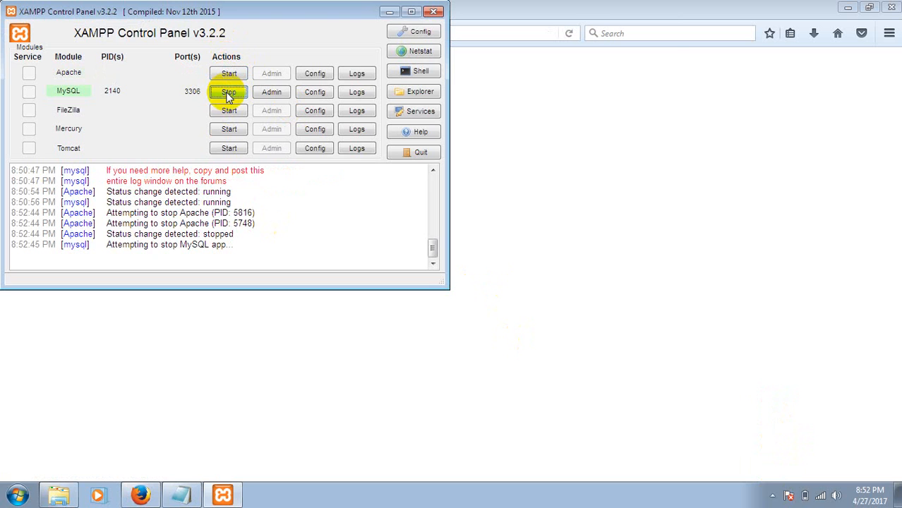
Minimize the control panel and reload localhost/amar/New Text Document.txt in the browser with the servers stopped
click(389, 13)
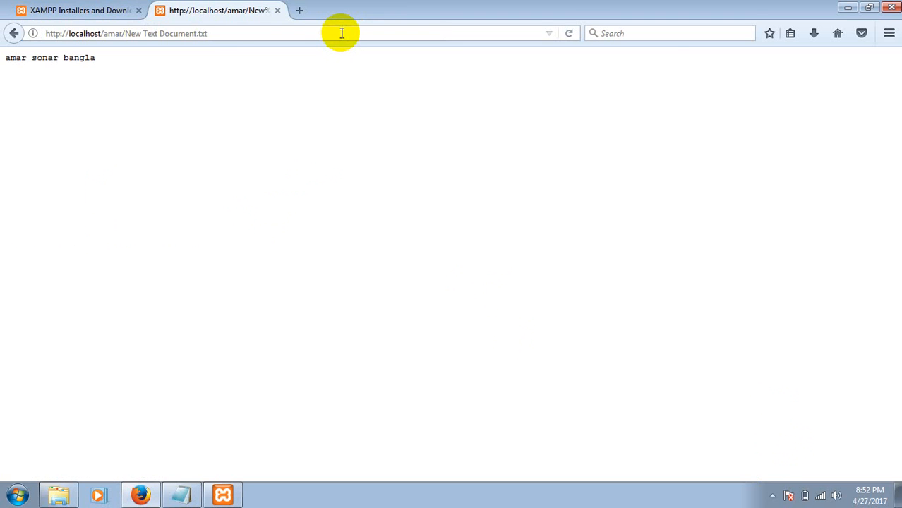
click(342, 33)
key(Return)
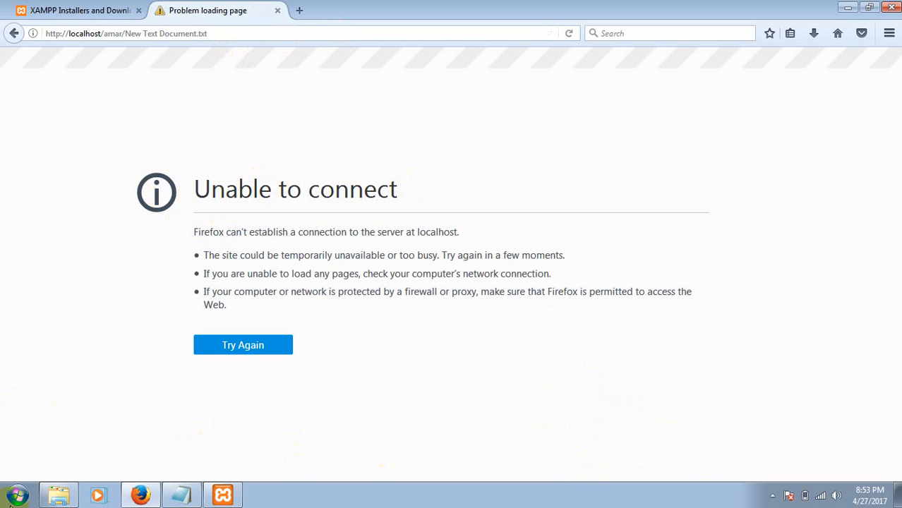
Search the installed programs for "xam", open the XAMPP Control Panel and start Apache and MySQL
click(17, 496)
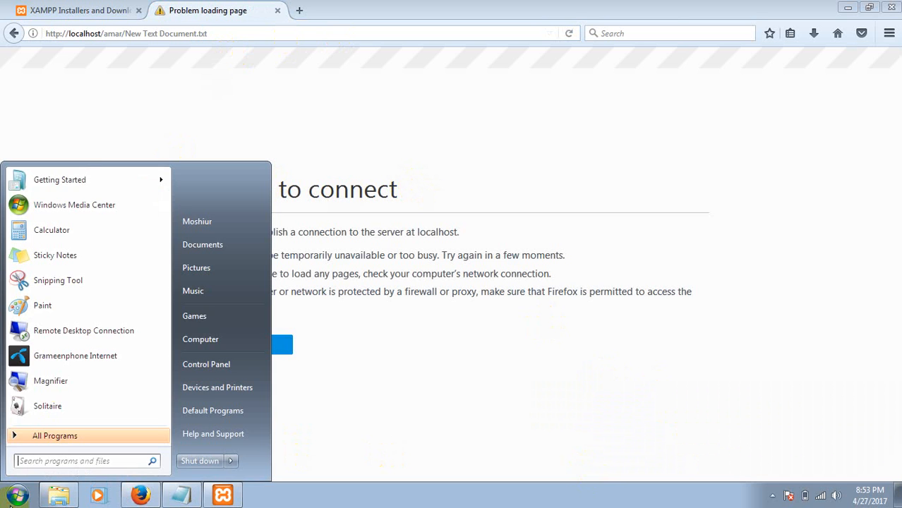
text(xam)
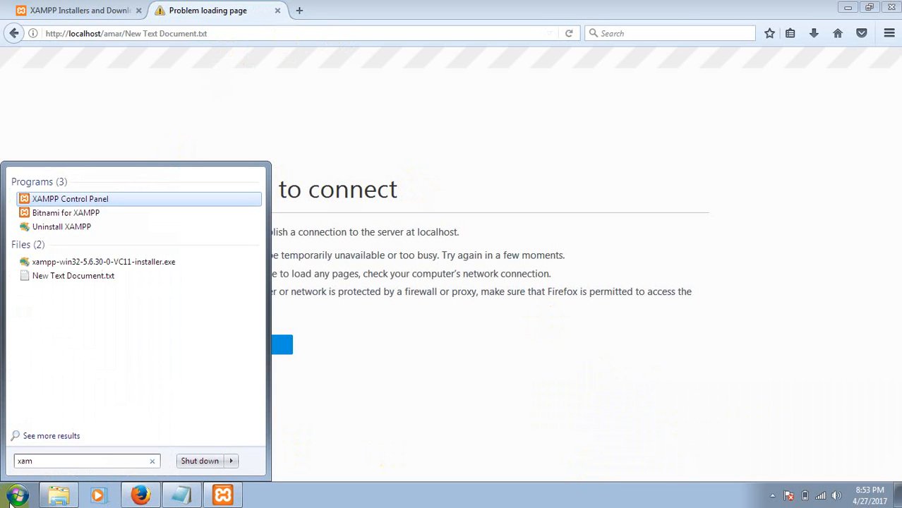
click(126, 200)
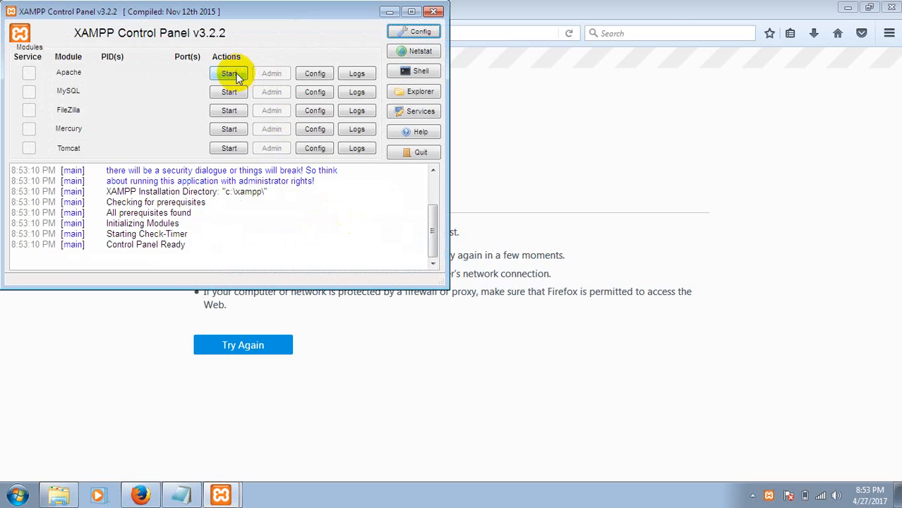
click(229, 74)
click(232, 91)
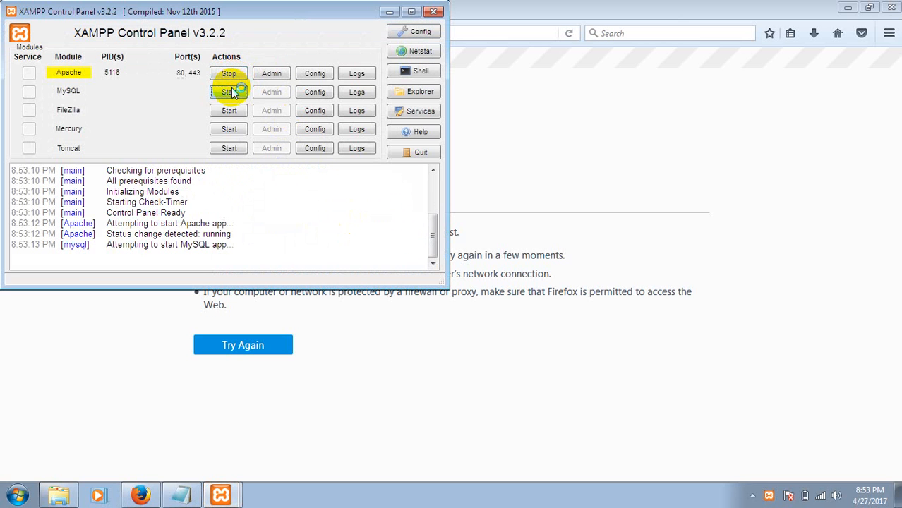
Close the XAMPP Control Panel window and reload localhost/amar/New Text Document.txt in the browser with Apache and MySQL running
click(432, 11)
click(428, 33)
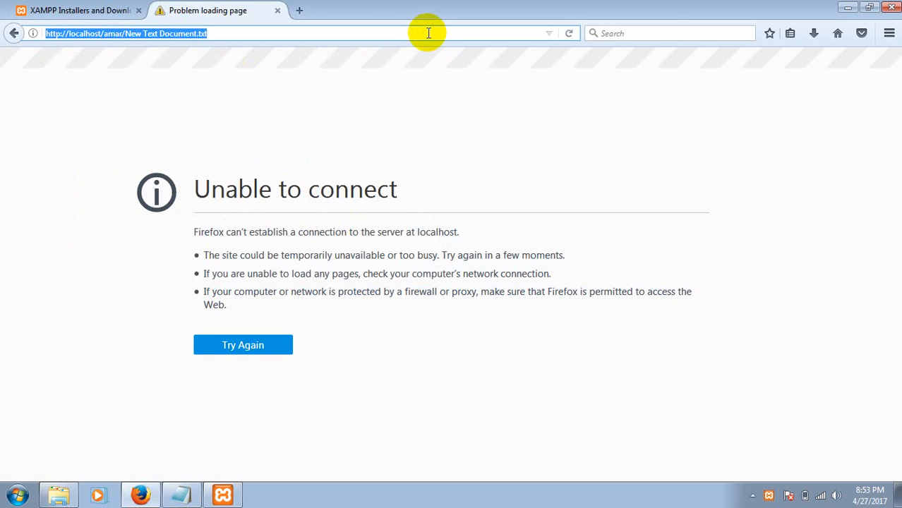
key(Return)
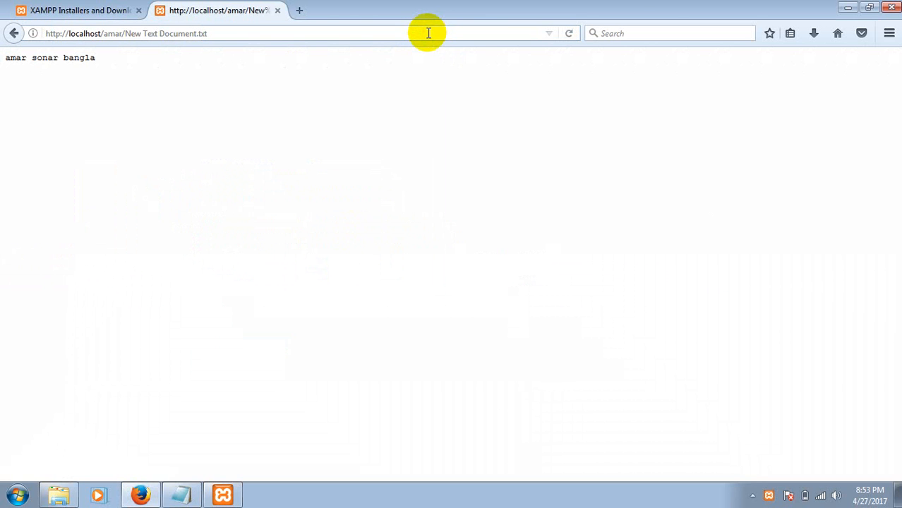
Clear the desktop by closing the localhost page and the browser, the Notepad document and the amar folder window
click(277, 11)
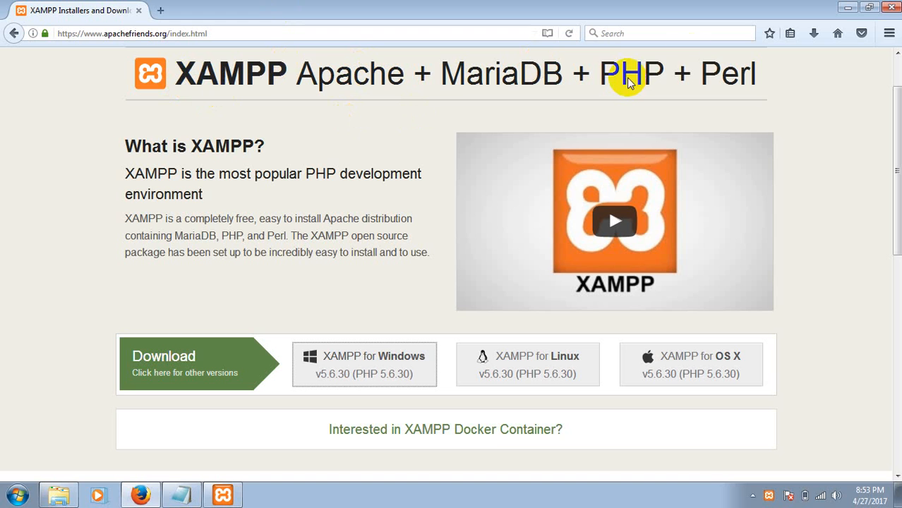
click(848, 7)
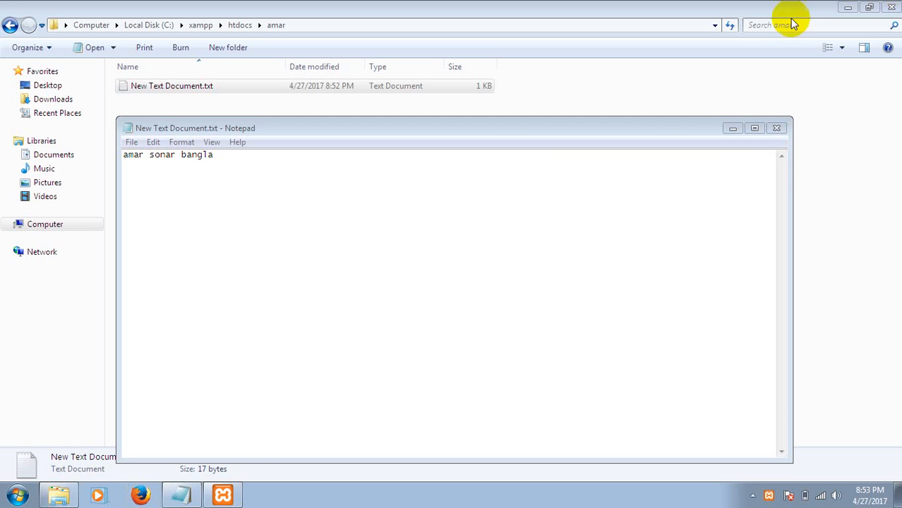
click(776, 129)
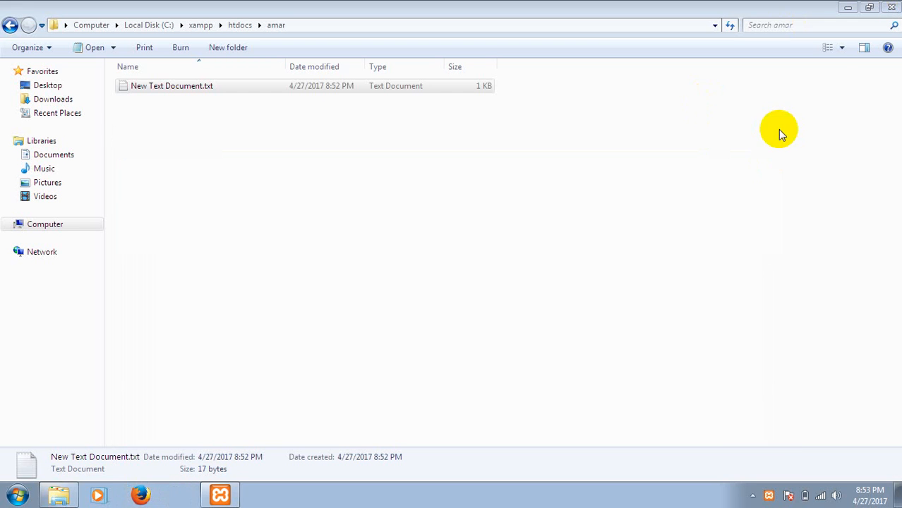
click(893, 7)
Refresh the desktop and show the hidden notification area icons
right_click(599, 72)
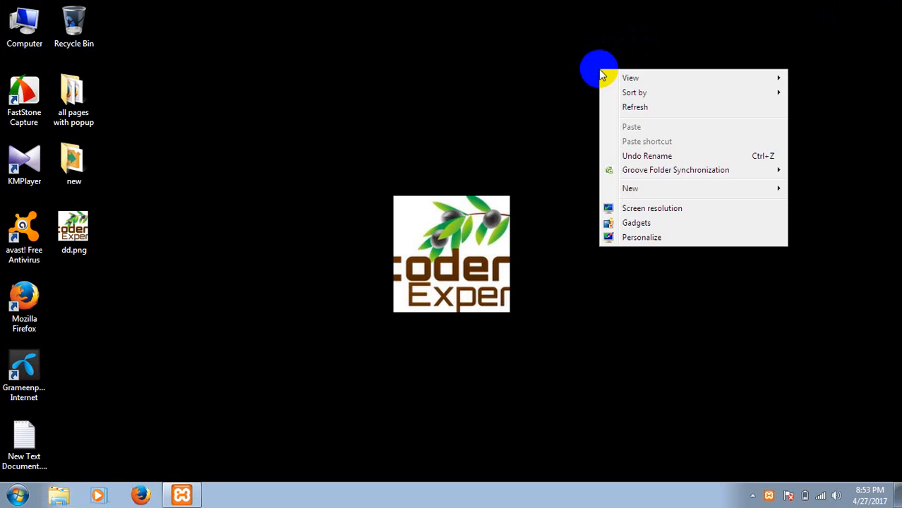
click(620, 108)
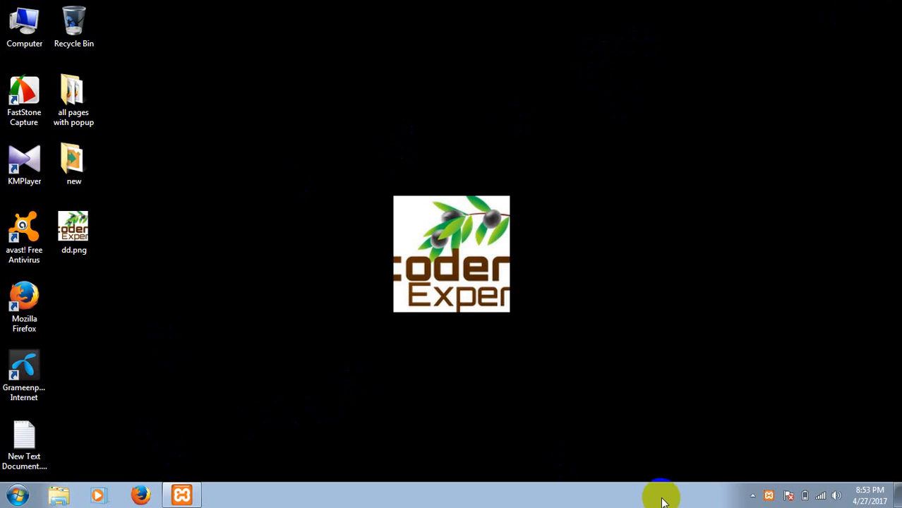
click(752, 496)
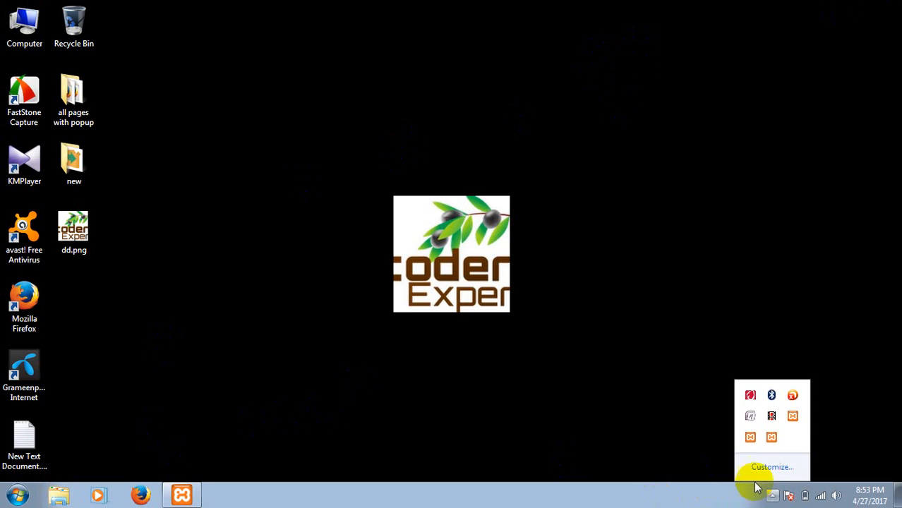